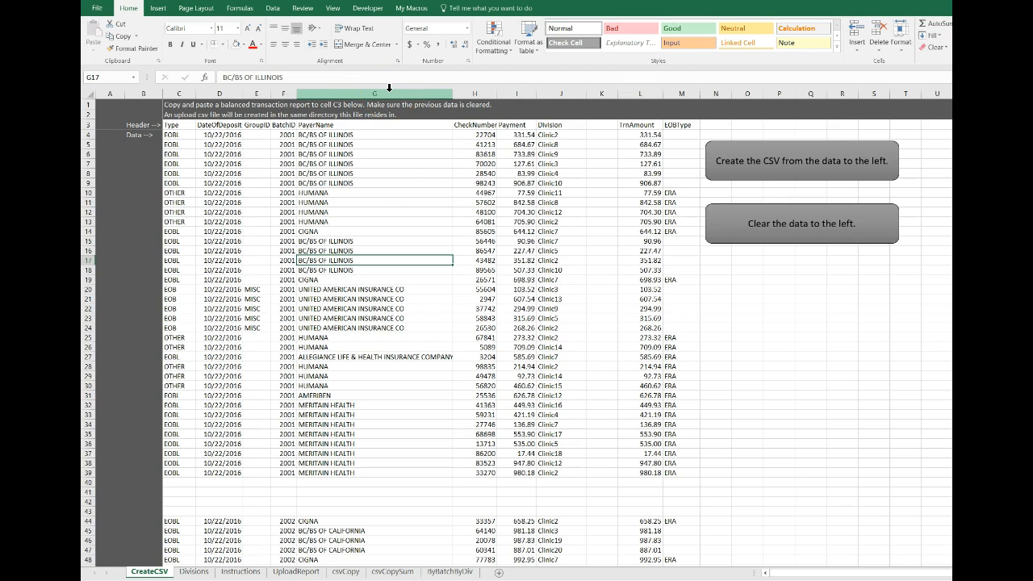
Step: Examine the PayerName column on the CreateCSV sheet and the clinic, receiver, account and bank ID mappings on the Divisions sheet
{"action": "left_click", "coordinate": [389, 87]}
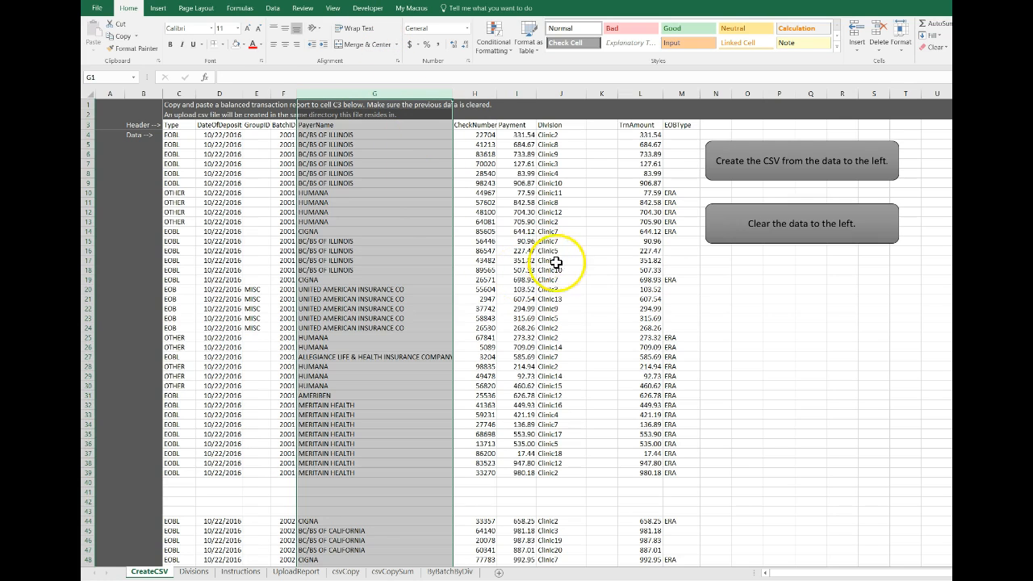
{"action": "left_click", "coordinate": [416, 318]}
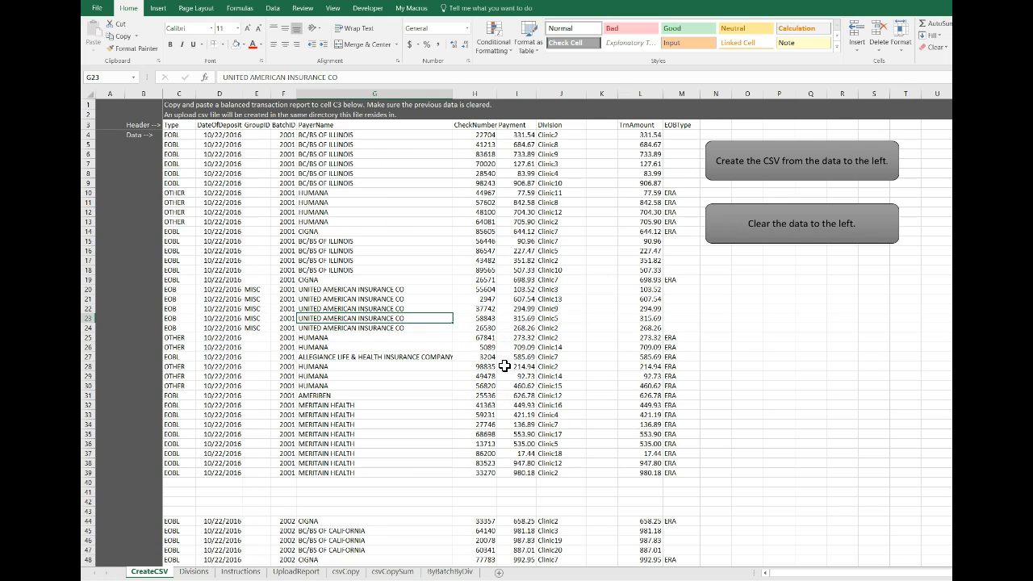
{"action": "left_click", "coordinate": [194, 572]}
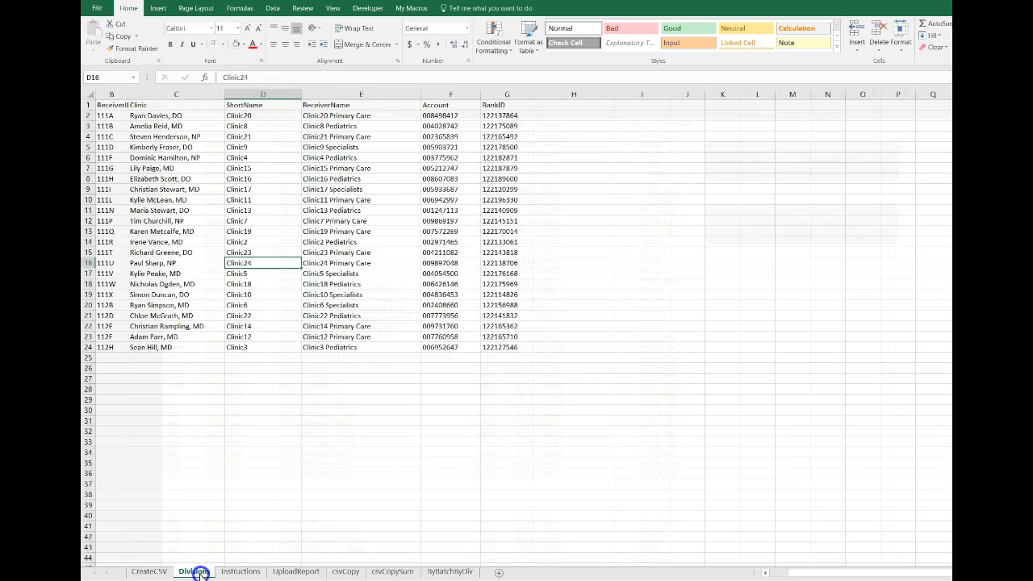
{"action": "left_click", "coordinate": [340, 220]}
{"action": "left_click", "coordinate": [232, 192]}
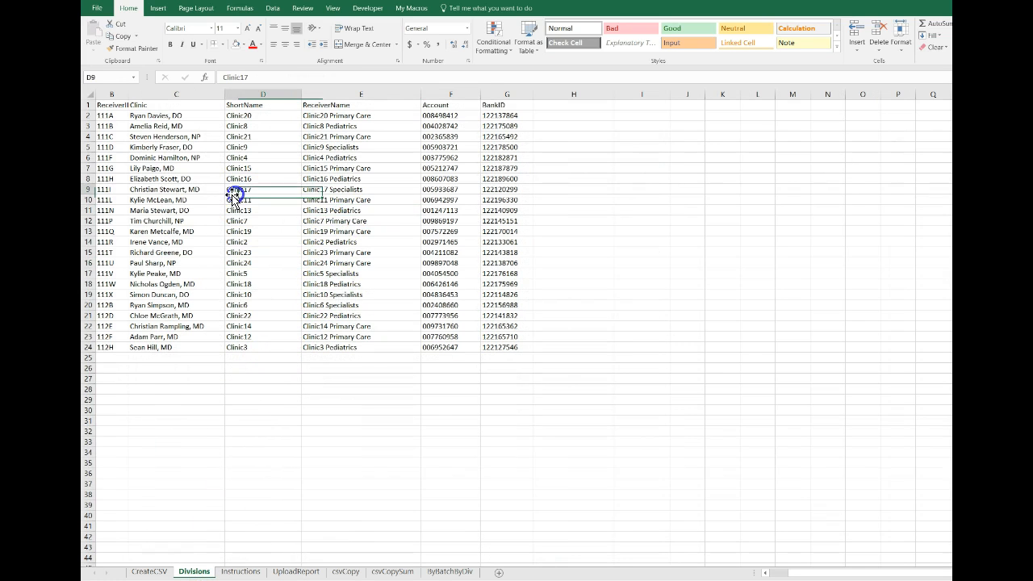
{"action": "left_click", "coordinate": [166, 200]}
{"action": "left_click", "coordinate": [455, 209]}
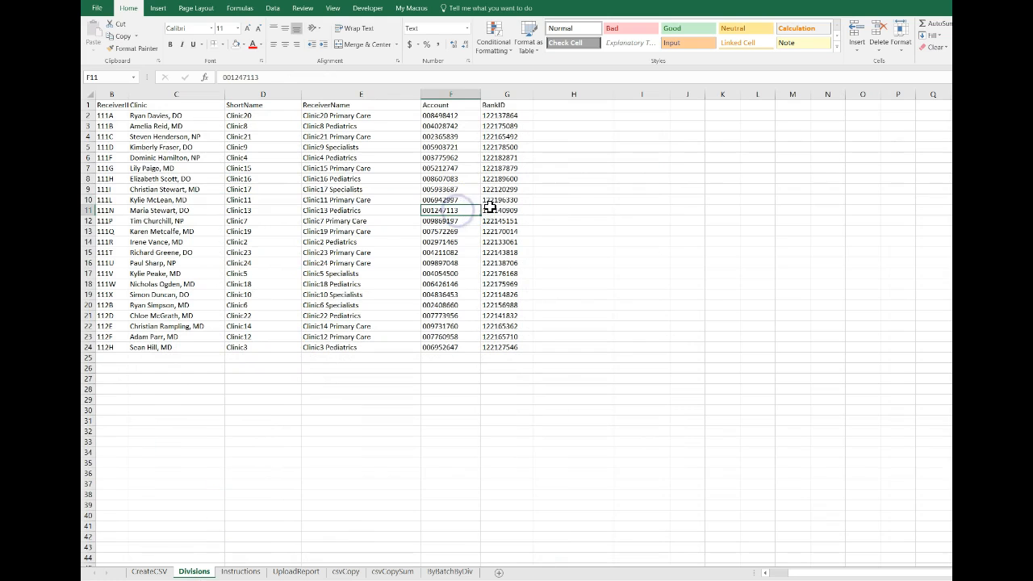
{"action": "left_click", "coordinate": [490, 208]}
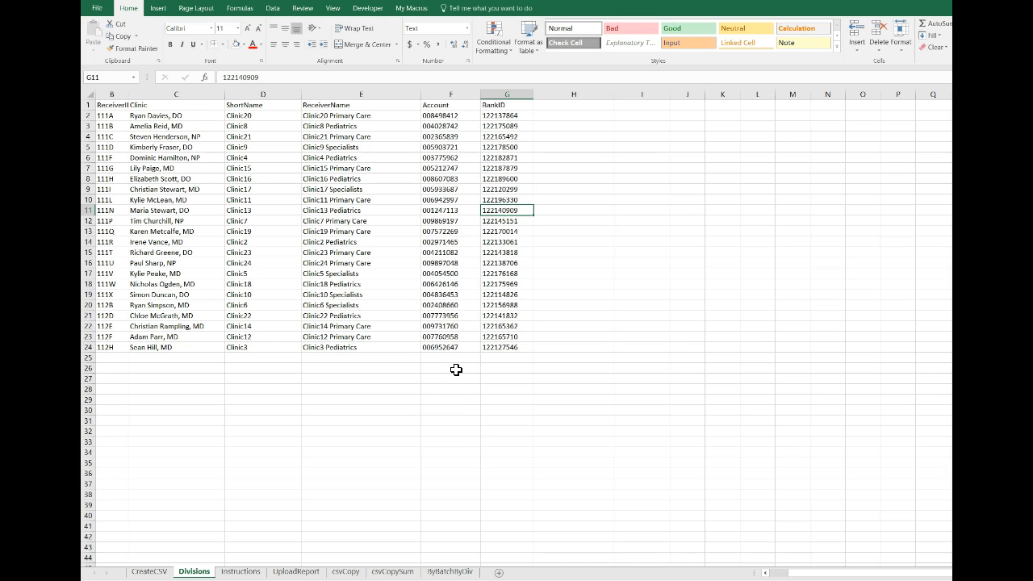
Step: Examine the Instructions sheet and the generated UploadReport, csvCopy, csvCopySum and ByBatchByDiv output sheets
{"action": "left_click", "coordinate": [240, 572]}
{"action": "left_click", "coordinate": [296, 571]}
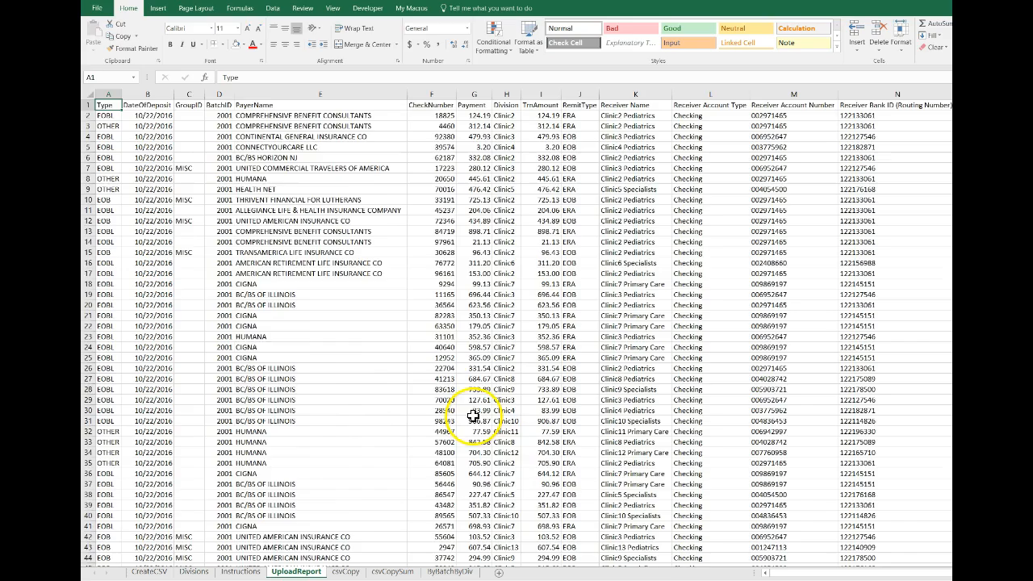
{"action": "scroll", "coordinate": [474, 411], "scroll_direction": "down", "scroll_amount": 4}
{"action": "scroll", "coordinate": [475, 412], "scroll_direction": "down", "scroll_amount": 18}
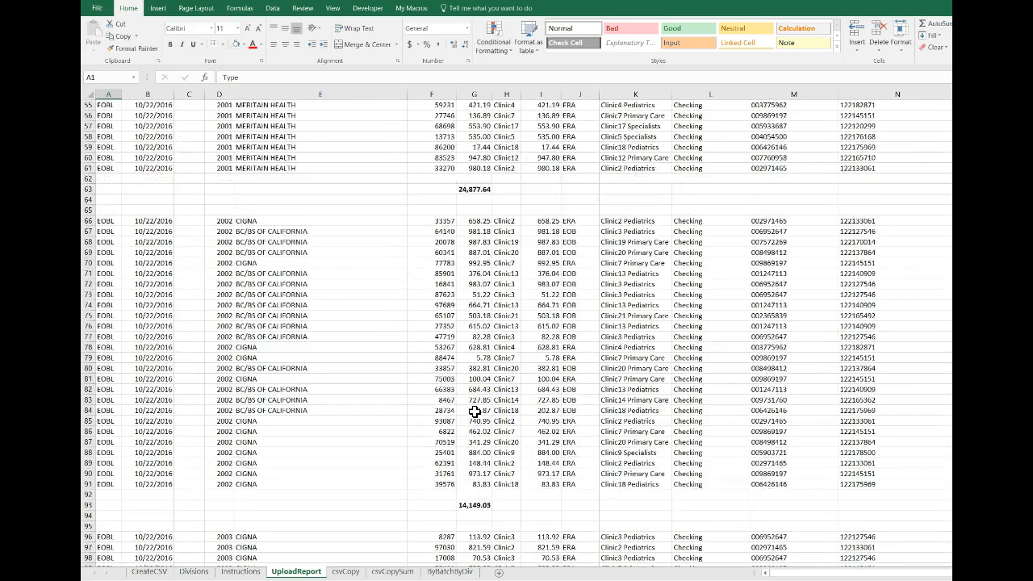
{"action": "left_click", "coordinate": [345, 571]}
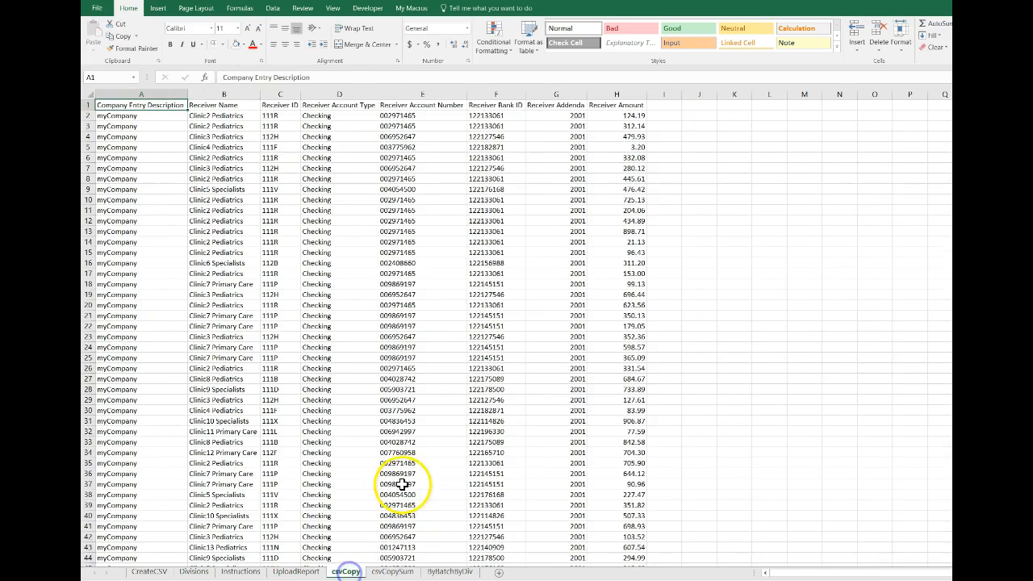
{"action": "left_click", "coordinate": [410, 368]}
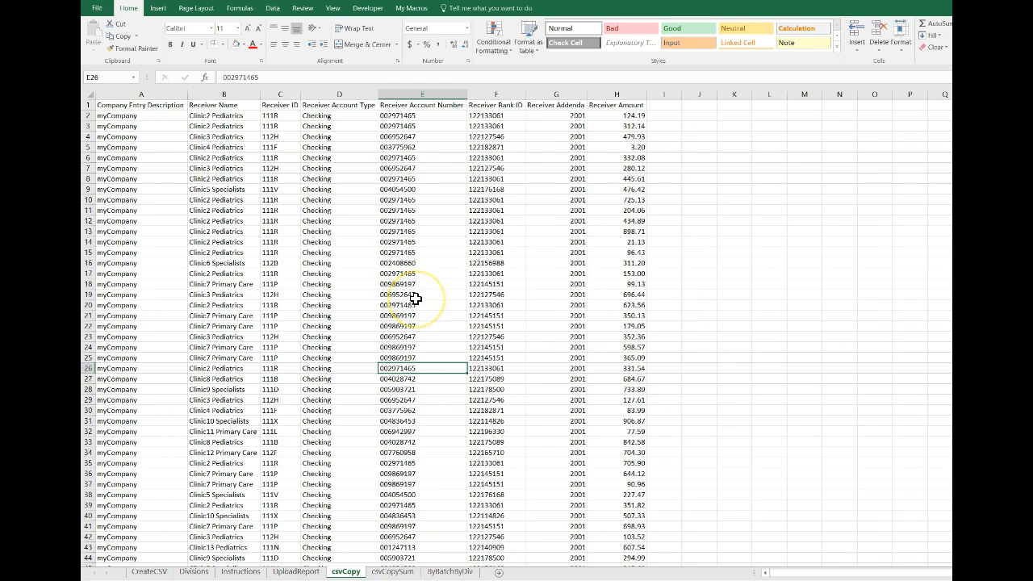
{"action": "left_click", "coordinate": [392, 571]}
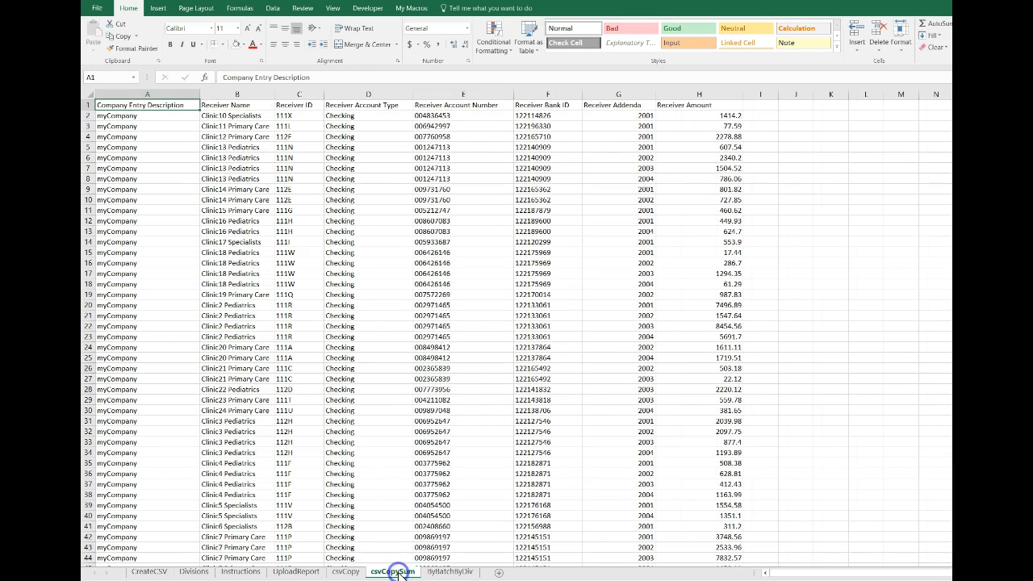
{"action": "left_click", "coordinate": [440, 425]}
{"action": "left_click", "coordinate": [443, 347]}
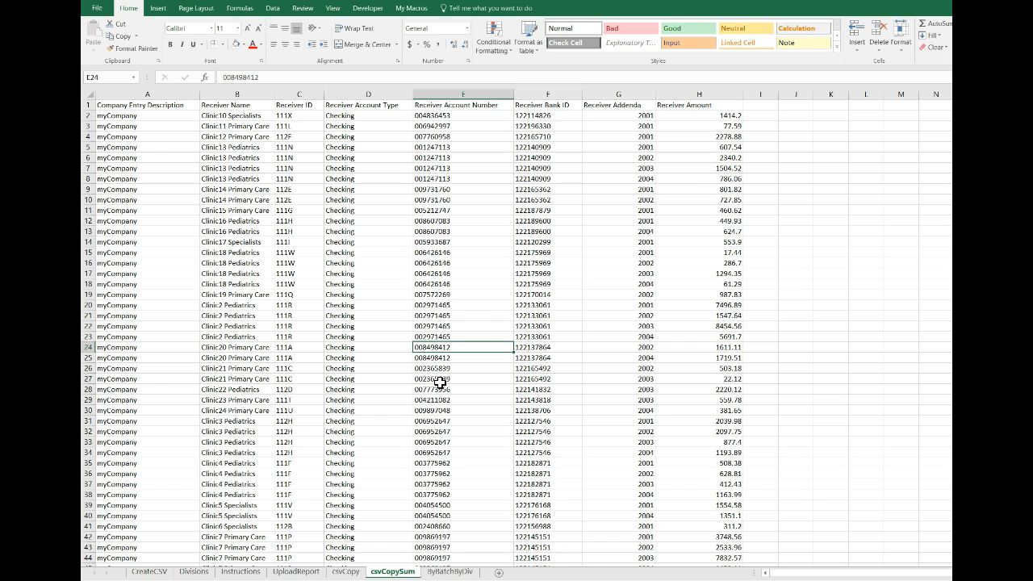
{"action": "left_click", "coordinate": [452, 571]}
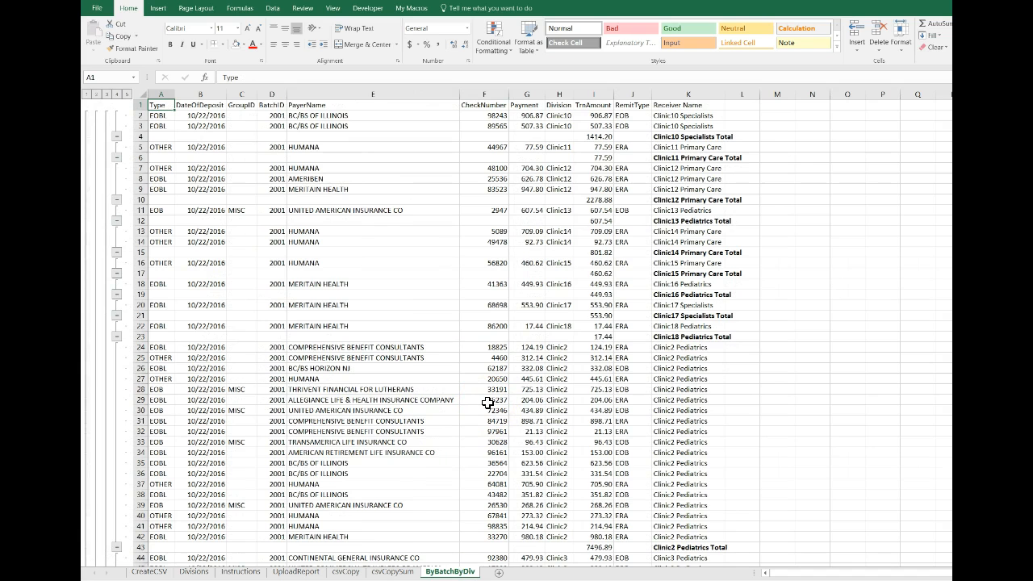
{"action": "left_click", "coordinate": [314, 571]}
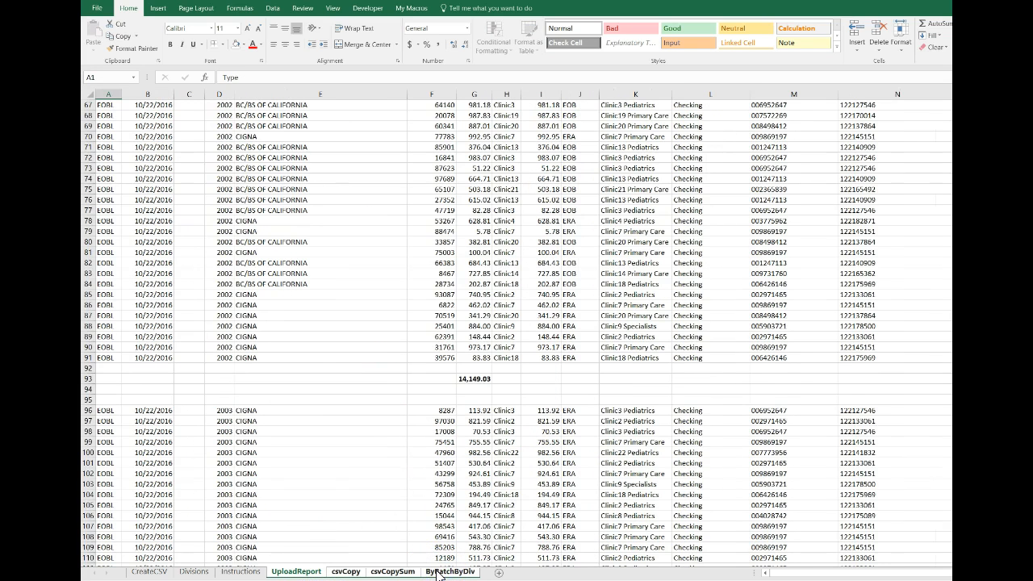
Step: Clear the old transaction data below the header row on the CreateCSV sheet
{"action": "left_click", "coordinate": [171, 574]}
{"action": "left_click", "coordinate": [638, 357]}
{"action": "left_click", "coordinate": [570, 366]}
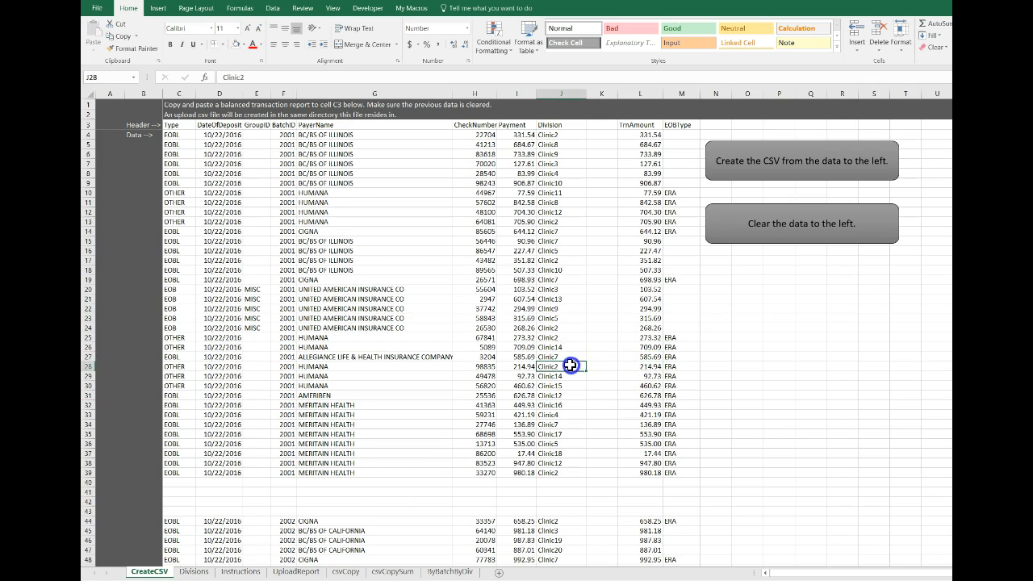
{"action": "left_click", "coordinate": [777, 231]}
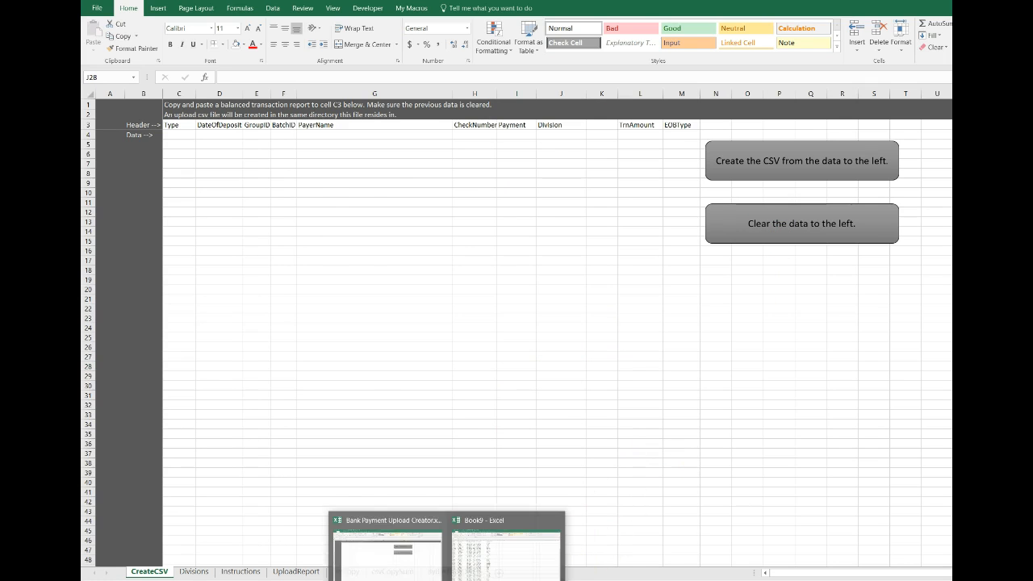
Step: Copy the complete transaction report A1:K199 from Sheet1 of the Book9 workbook, including the headers and totals
{"action": "left_click", "coordinate": [498, 550]}
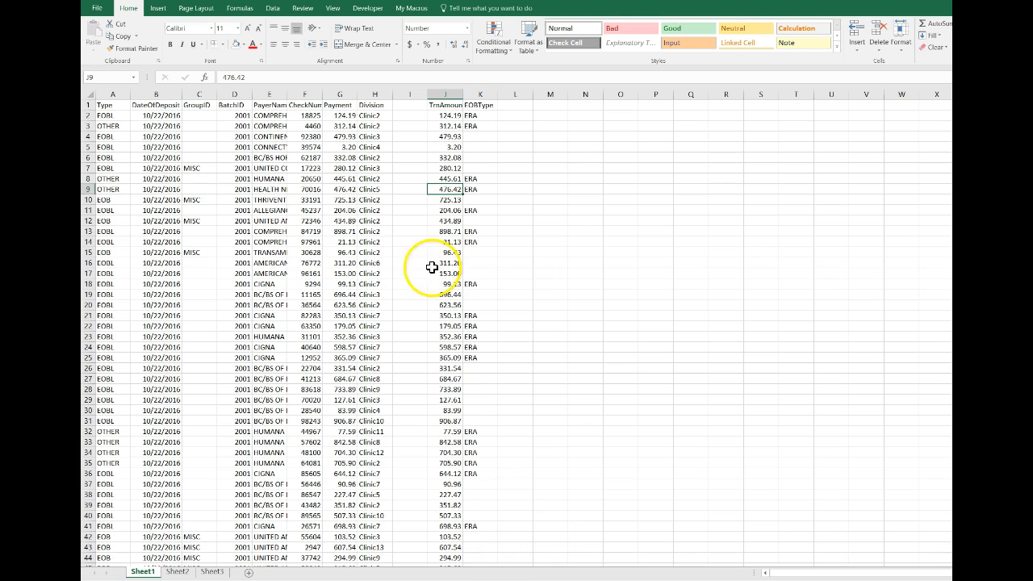
{"action": "left_click", "coordinate": [110, 106]}
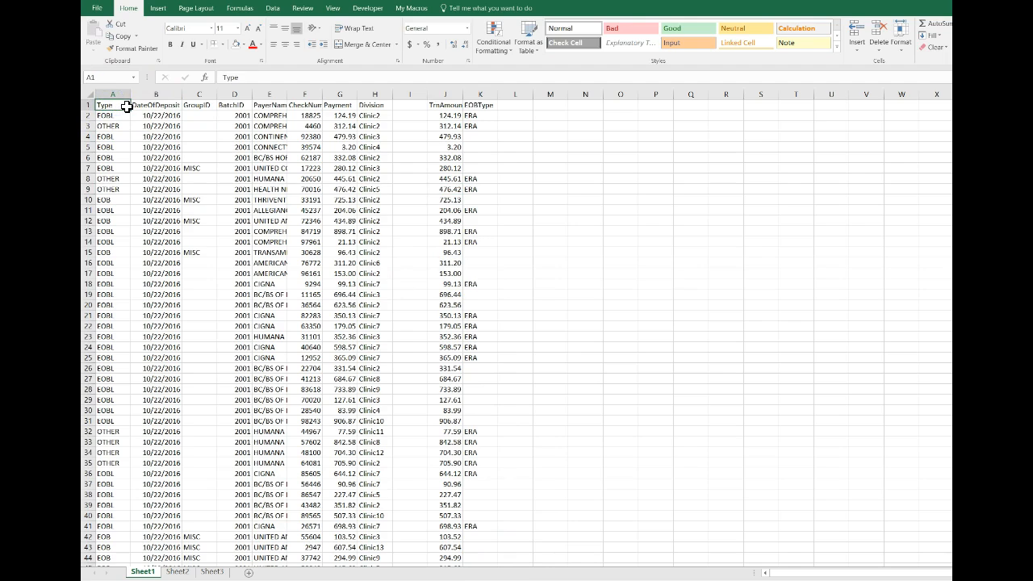
{"action": "key", "text": "shift+Right"}
{"action": "key", "text": "shift+Right"}
{"action": "key", "text": "shift+Right"}
{"action": "key", "text": "shift+Right"}
{"action": "key", "text": "shift+Right"}
{"action": "key", "text": "shift+Right"}
{"action": "key", "text": "shift+Right"}
{"action": "key", "text": "shift+Right"}
{"action": "key", "text": "shift+Right"}
{"action": "key", "text": "shift+Right"}
{"action": "key", "text": "ctrl+shift+Down"}
{"action": "key", "text": "shift+Page_Down"}
{"action": "key", "text": "shift+Page_Down"}
{"action": "key", "text": "shift+Down"}
{"action": "key", "text": "shift+Down"}
{"action": "key", "text": "shift+Down"}
{"action": "key", "text": "shift+Down"}
{"action": "key", "text": "shift+Down"}
{"action": "key", "text": "shift+Down"}
{"action": "key", "text": "shift+Down"}
{"action": "key", "text": "shift+Down"}
{"action": "key", "text": "shift+Down"}
{"action": "key", "text": "shift+Down"}
{"action": "key", "text": "shift+Down"}
{"action": "key", "text": "shift+Down"}
{"action": "key", "text": "shift+Down"}
{"action": "key", "text": "shift+Down"}
{"action": "key", "text": "shift+Down"}
{"action": "key", "text": "shift+Down"}
{"action": "key", "text": "shift+Down"}
{"action": "key", "text": "shift+Down"}
{"action": "key", "text": "shift+Down"}
{"action": "key", "text": "shift+Down"}
{"action": "key", "text": "shift+Down"}
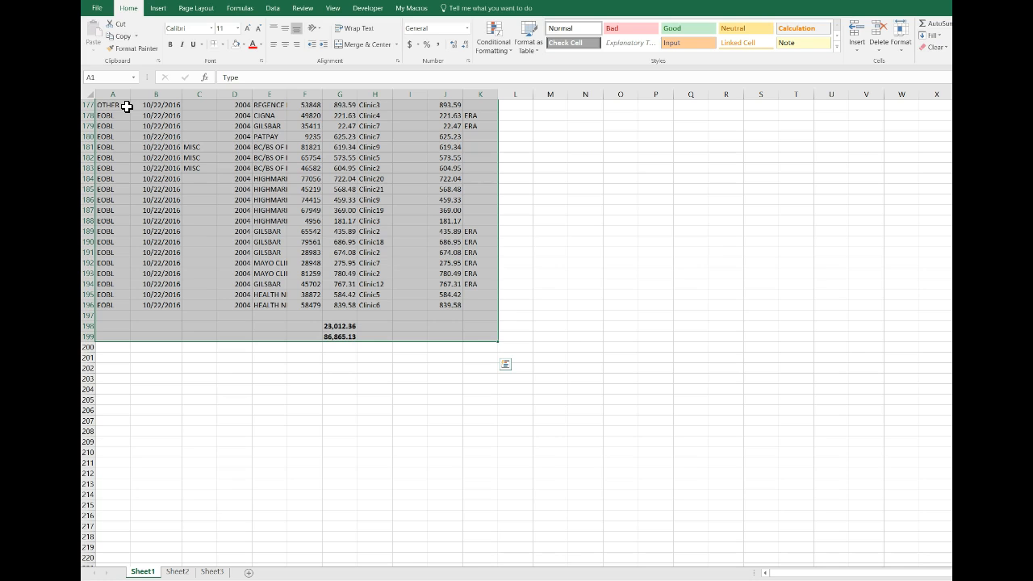
{"action": "key", "text": "ctrl+c"}
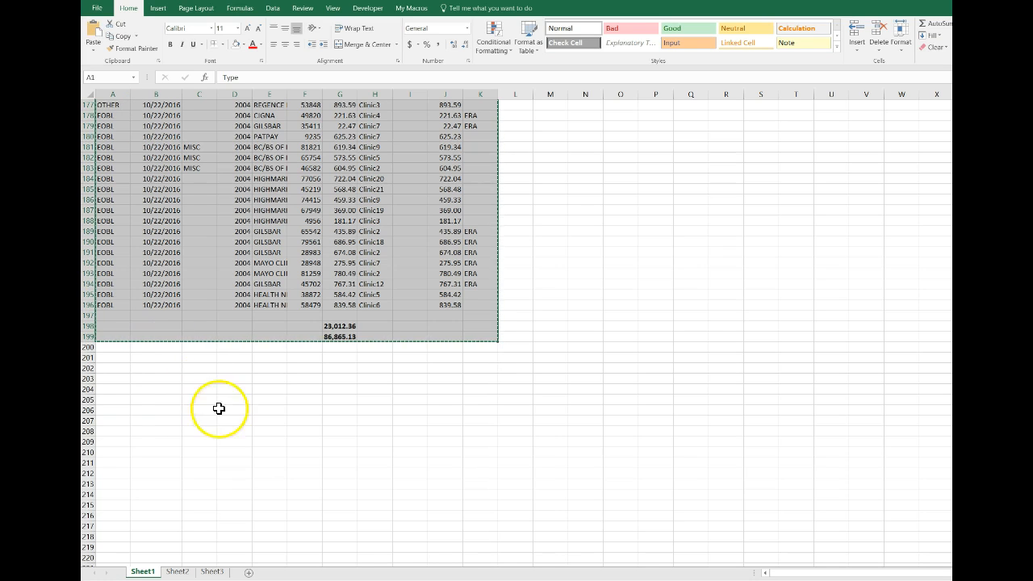
Step: Paste the copied report into cell C3 of the CreateCSV sheet in the Bank Payment Upload Creator workbook
{"action": "mouse_move", "coordinate": [391, 578]}
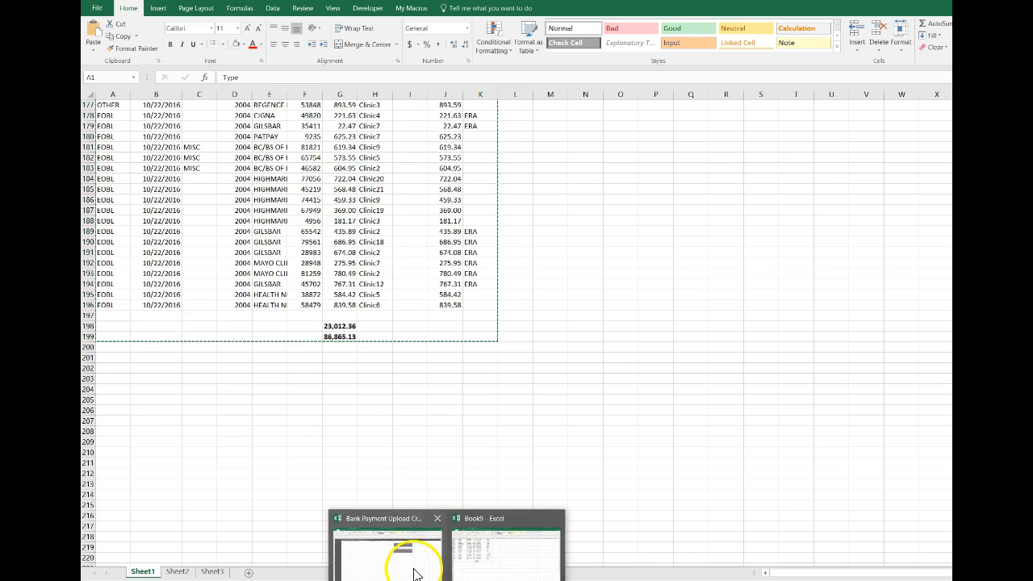
{"action": "left_click", "coordinate": [387, 549]}
{"action": "left_click", "coordinate": [172, 125]}
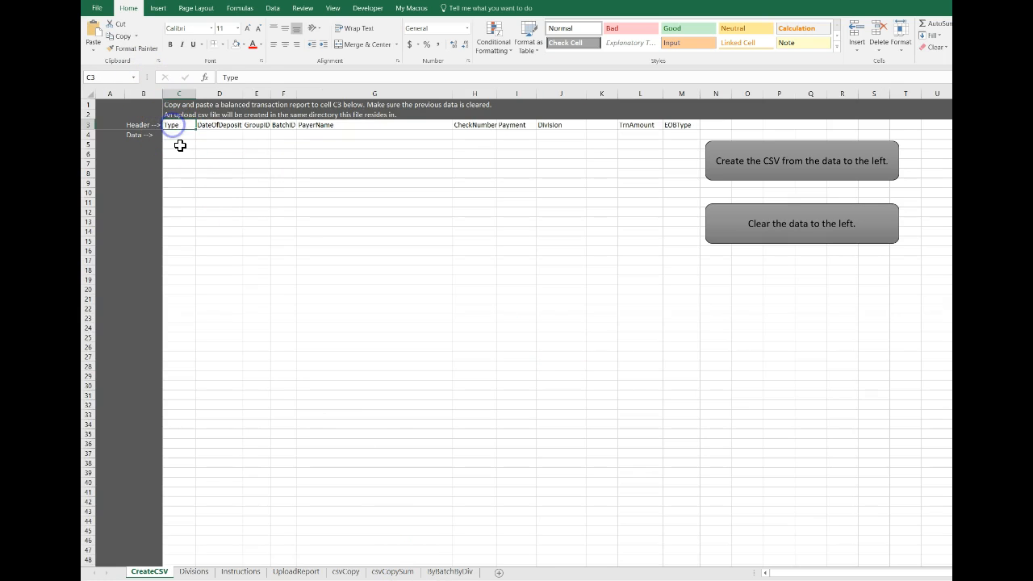
{"action": "key", "text": "ctrl+v"}
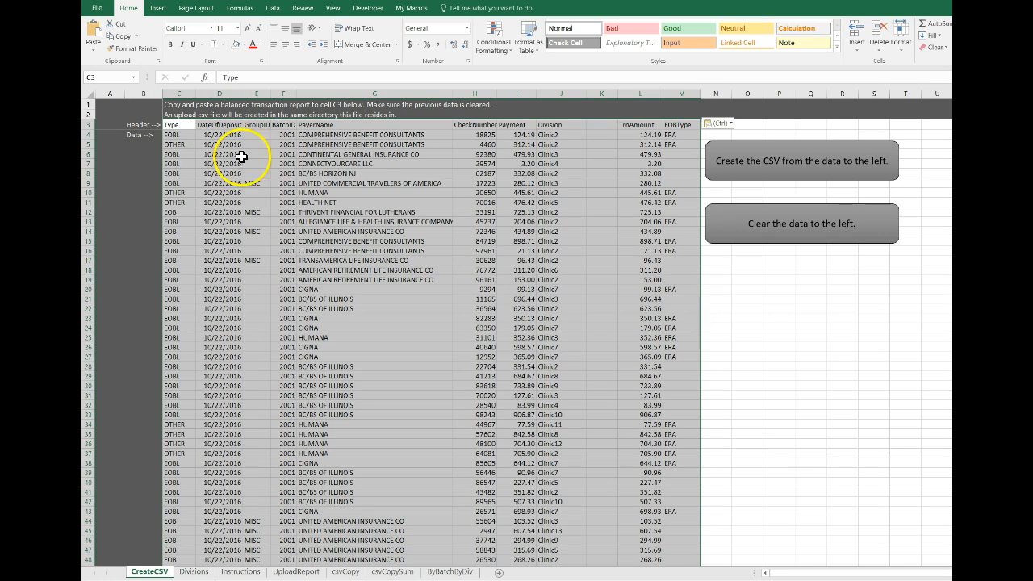
Step: Create the bank upload CSV from the pasted report data and dismiss the output message
{"action": "left_click", "coordinate": [563, 338]}
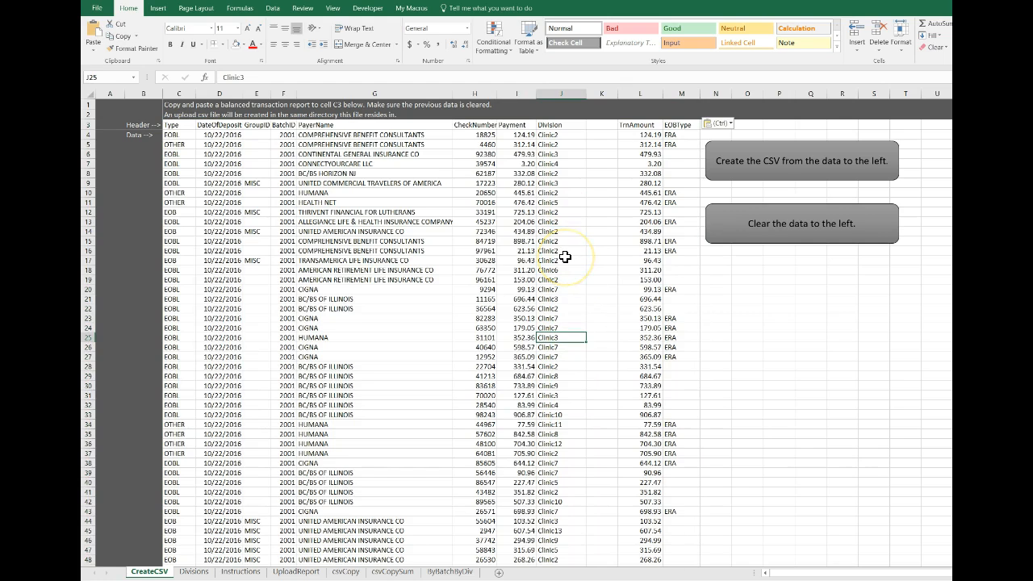
{"action": "left_click", "coordinate": [762, 159]}
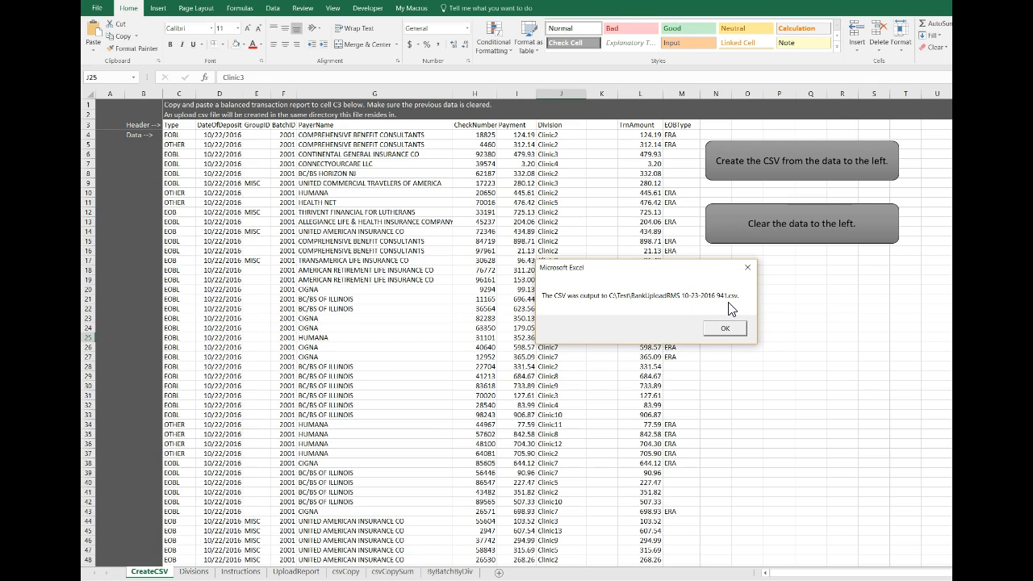
{"action": "left_click", "coordinate": [724, 328]}
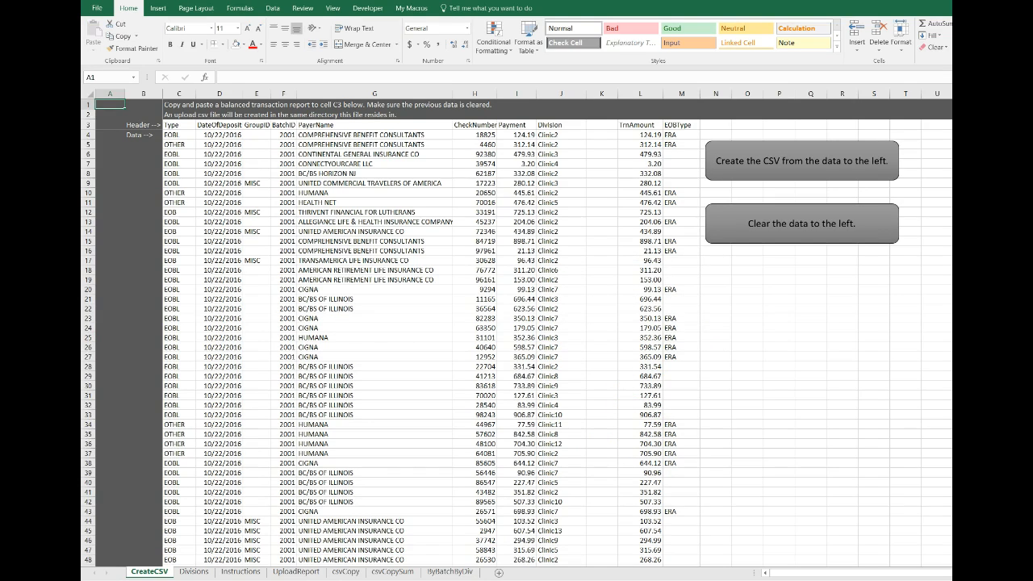
Step: Switch to File Explorer, view BankUploadRMS 10-23-2016 941.csv from the C: Test folder in Notepad, and close it
{"action": "key", "text": "alt+Tab"}
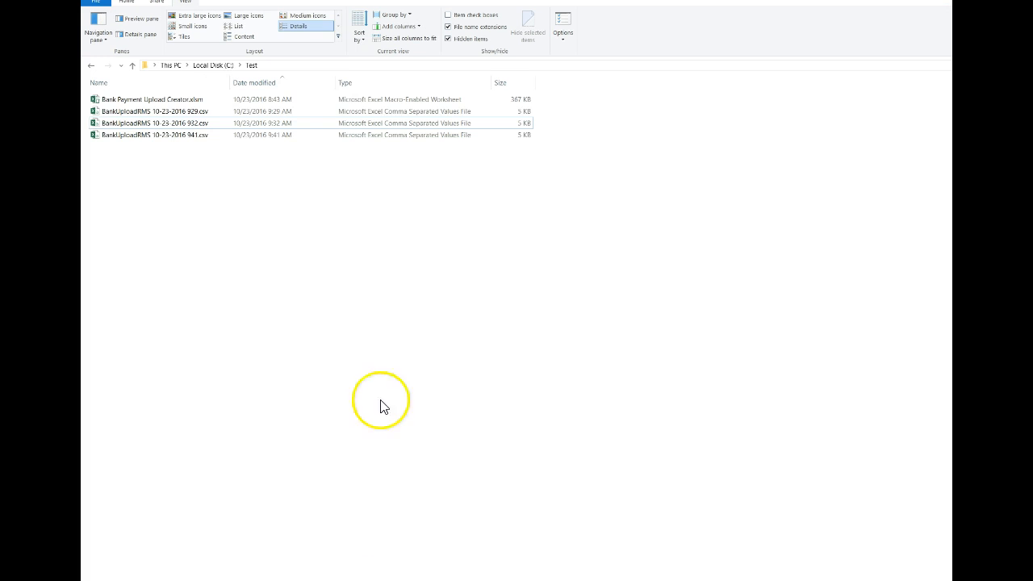
{"action": "left_click", "coordinate": [219, 135]}
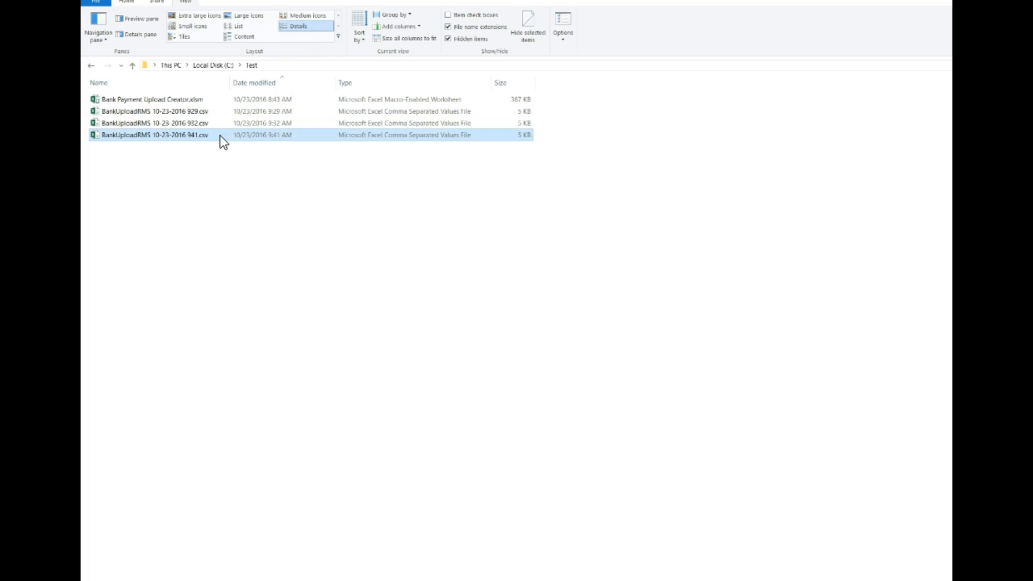
{"action": "right_click", "coordinate": [220, 135]}
{"action": "mouse_move", "coordinate": [246, 182]}
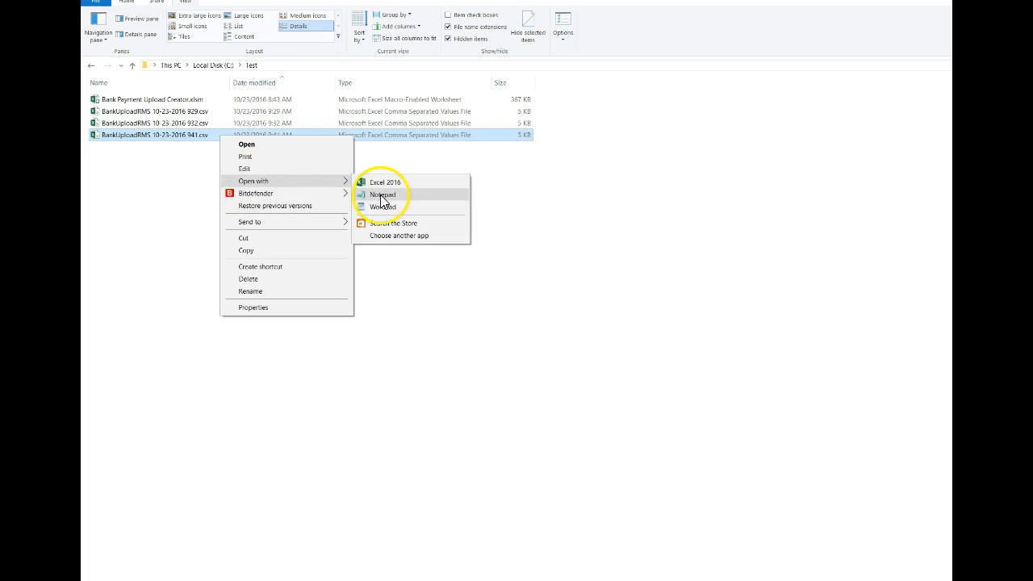
{"action": "left_click", "coordinate": [382, 196]}
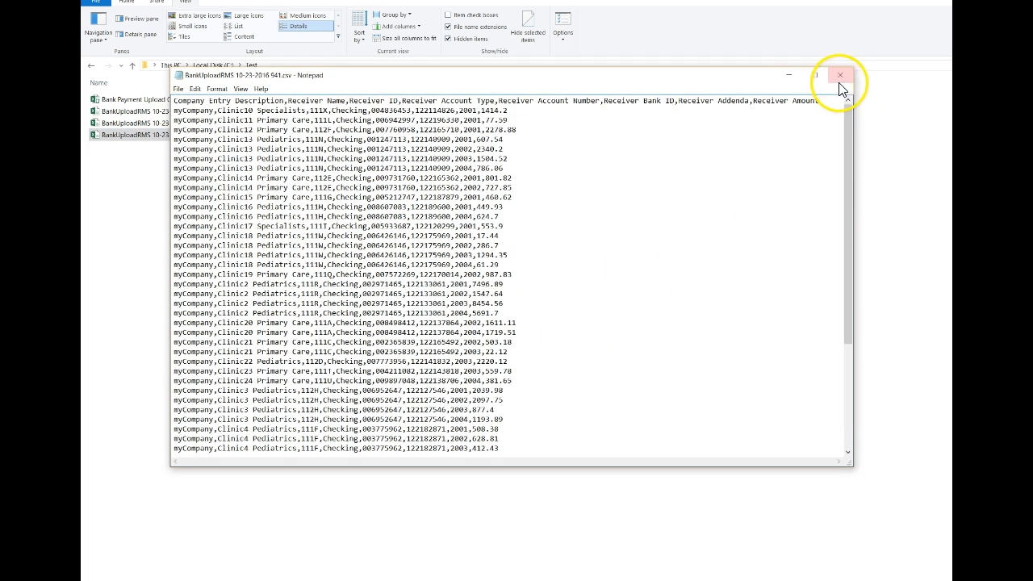
{"action": "left_click", "coordinate": [839, 79]}
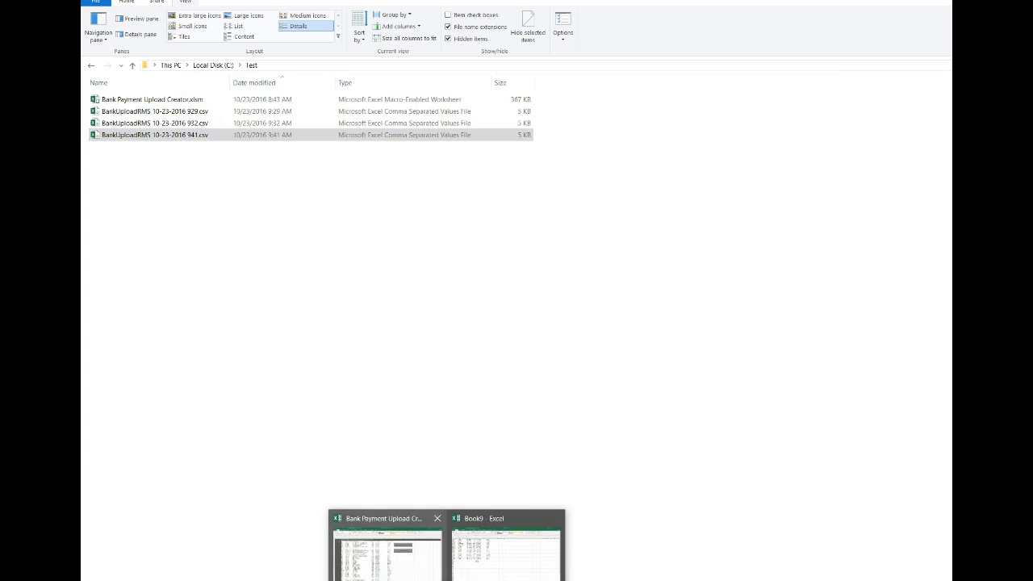
Step: Return to the Bank Payment Upload Creator workbook and delete the Clinic23 short name from the Divisions sheet
{"action": "left_click", "coordinate": [397, 565]}
{"action": "left_click", "coordinate": [196, 572]}
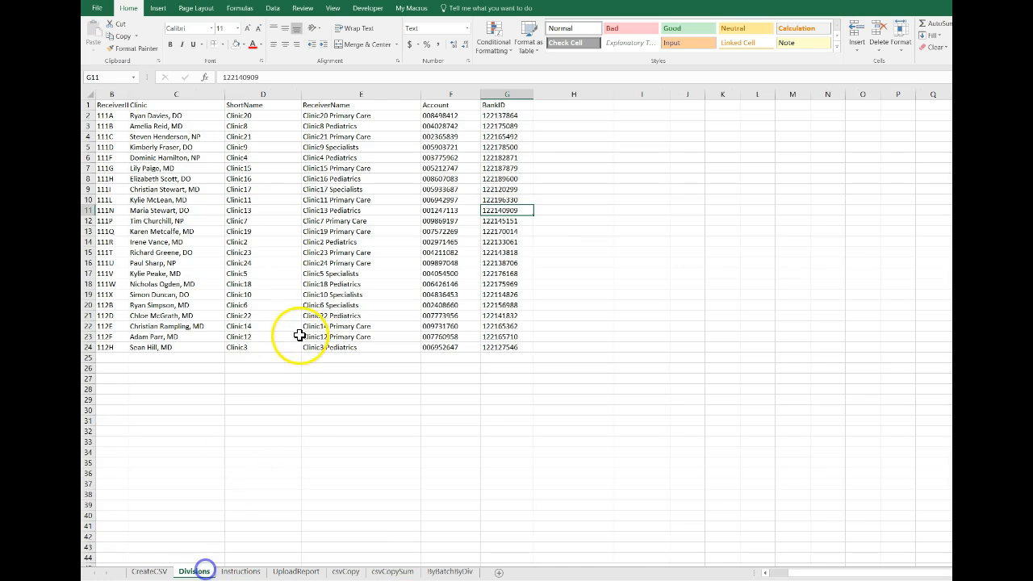
{"action": "left_click", "coordinate": [272, 256]}
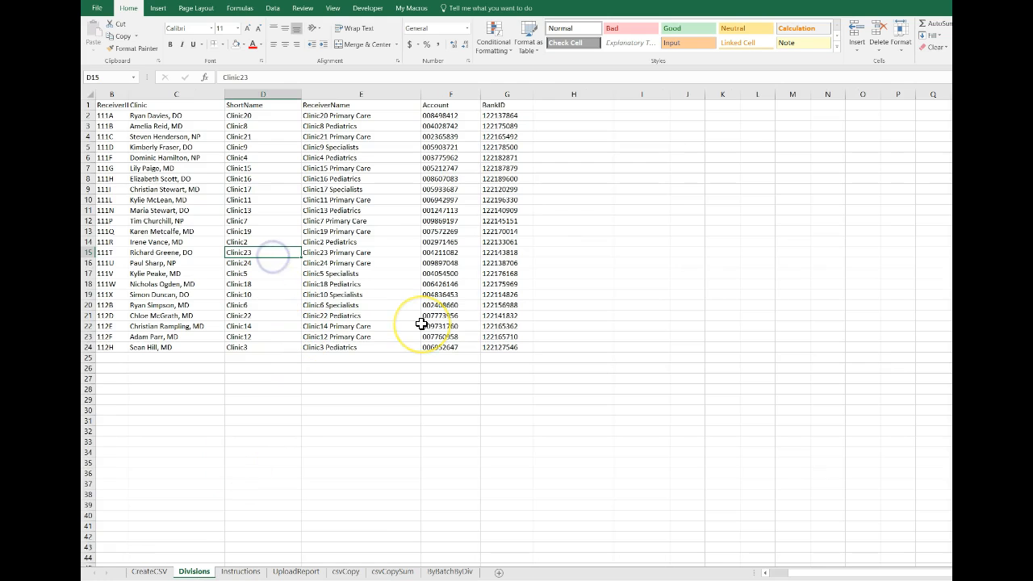
{"action": "left_click", "coordinate": [400, 242]}
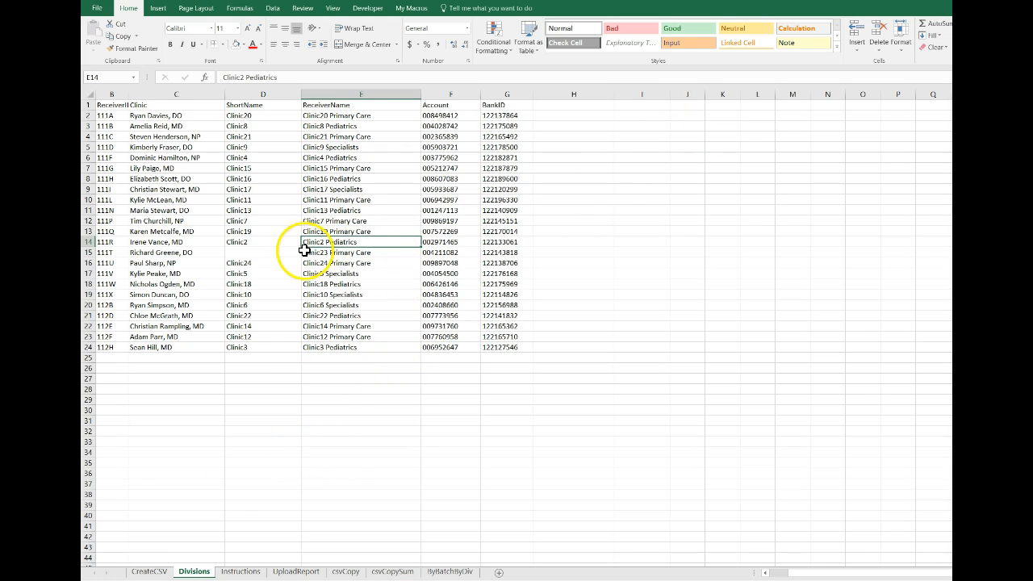
Step: Run the CSV creation from the CreateCSV sheet, decline to continue with unmapped accounts, and dismiss the follow-up message
{"action": "left_click", "coordinate": [161, 571]}
{"action": "left_click", "coordinate": [767, 163]}
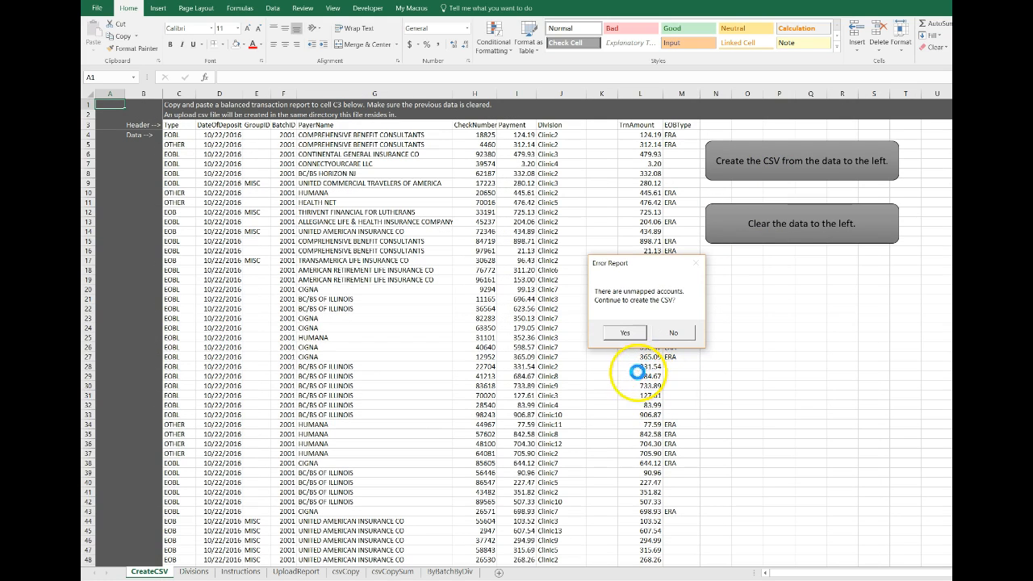
{"action": "left_click", "coordinate": [672, 334]}
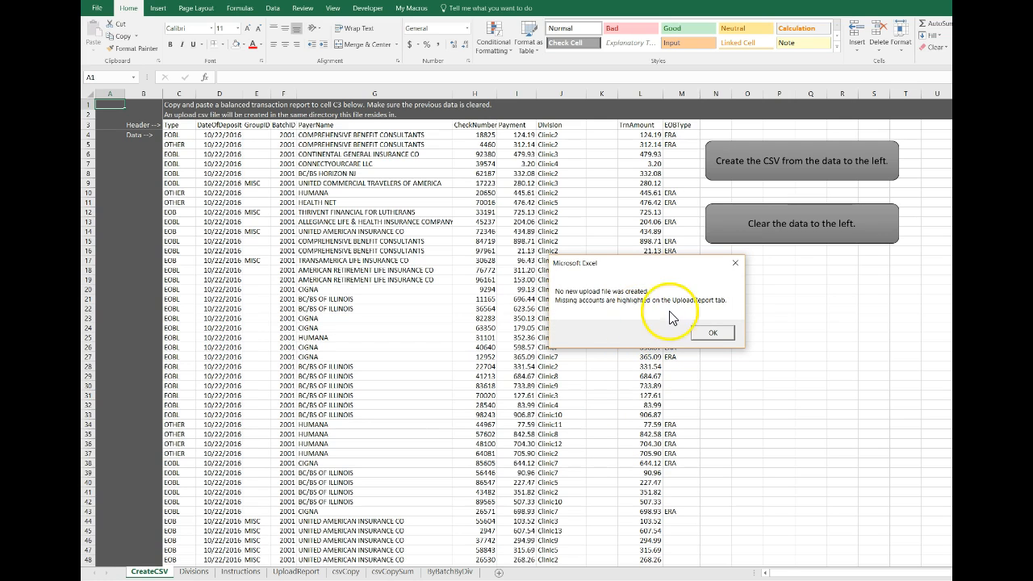
{"action": "left_click", "coordinate": [714, 333]}
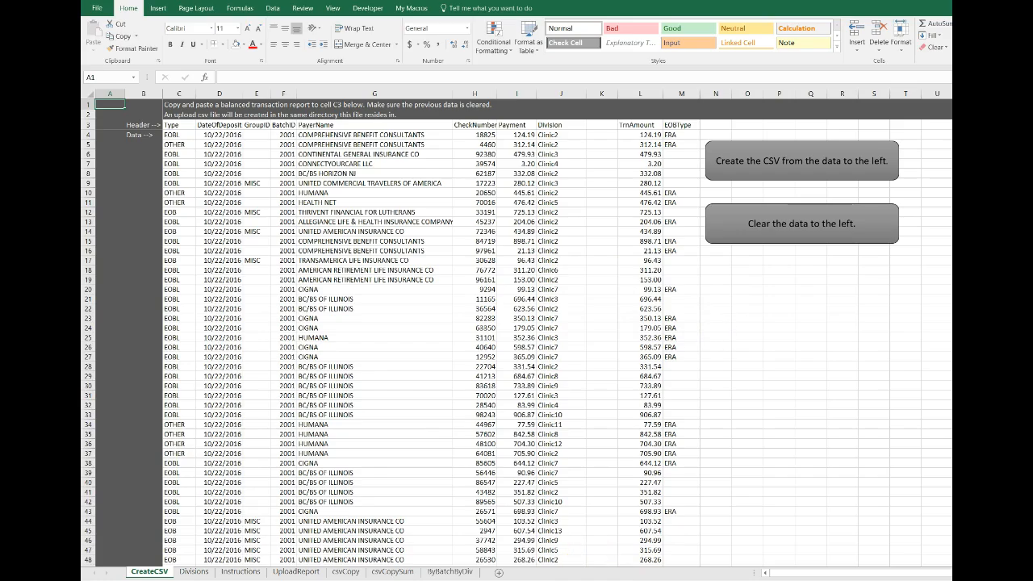
Step: Locate the highlighted unmapped rows on the UploadReport sheet and select their division cells H117:H118
{"action": "left_click", "coordinate": [296, 572]}
{"action": "scroll", "coordinate": [684, 423], "scroll_direction": "down", "scroll_amount": 6}
{"action": "scroll", "coordinate": [684, 423], "scroll_direction": "down", "scroll_amount": 20}
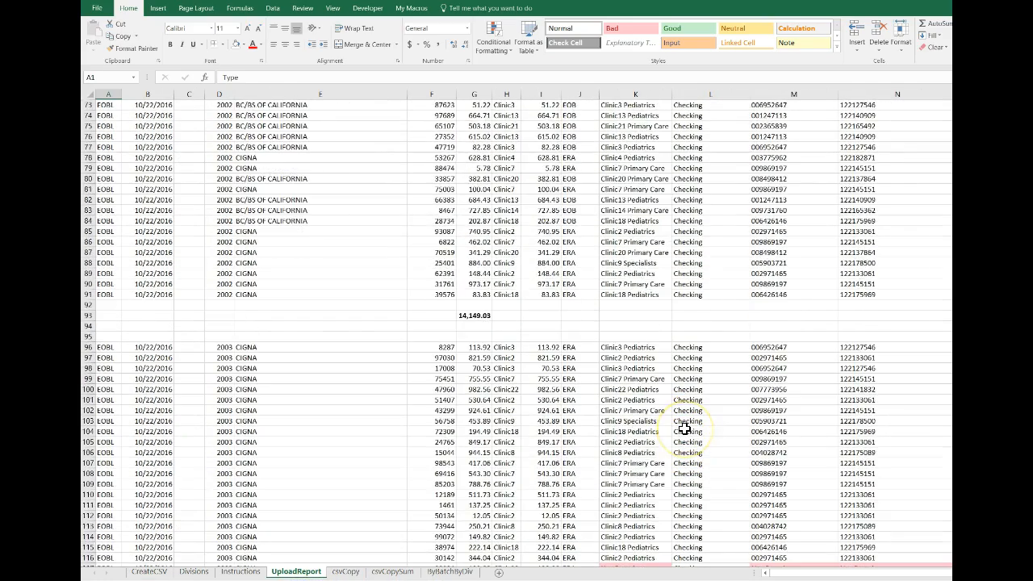
{"action": "left_click_drag", "start_coordinate": [502, 348], "coordinate": [505, 360]}
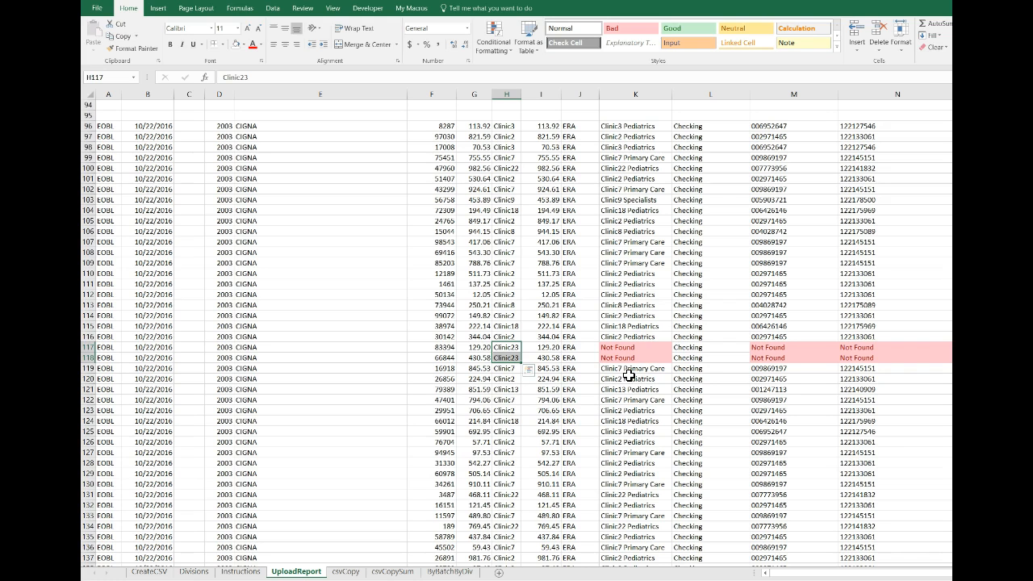
Step: Enter Clinic23 as the missing short name in cell D15 of the Divisions sheet
{"action": "left_click", "coordinate": [202, 572]}
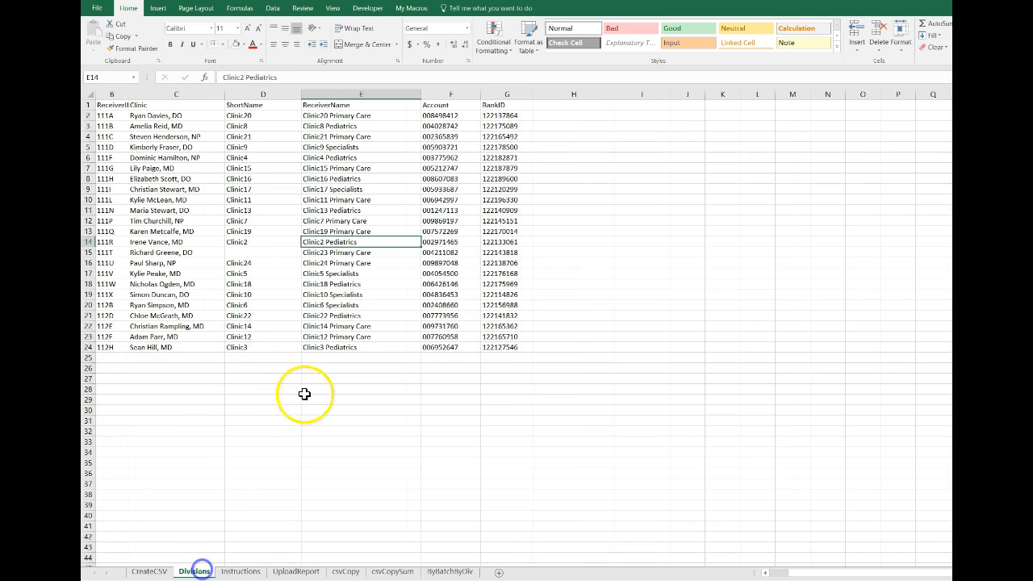
{"action": "left_click", "coordinate": [260, 252]}
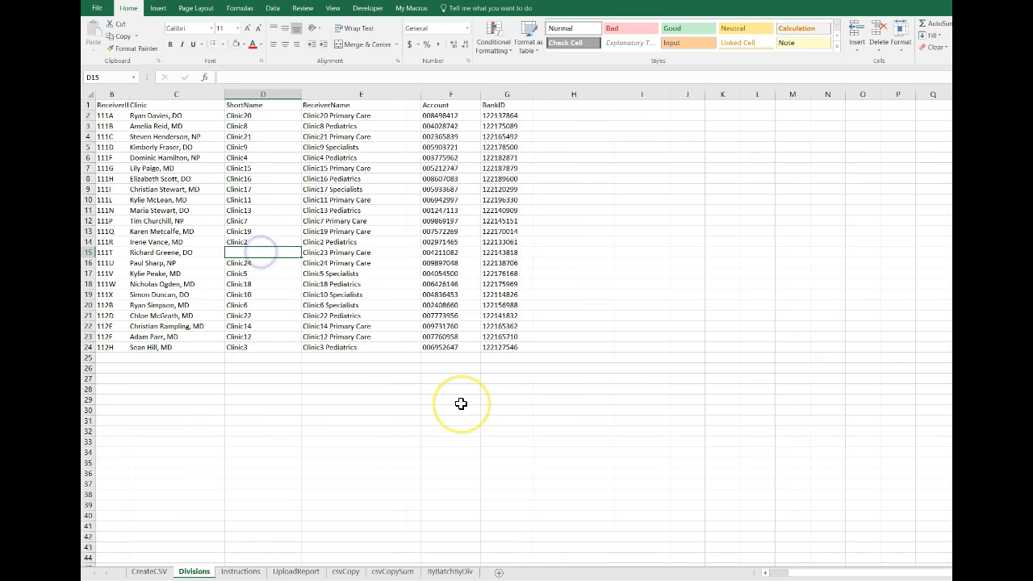
{"action": "type", "text": "Clini"}
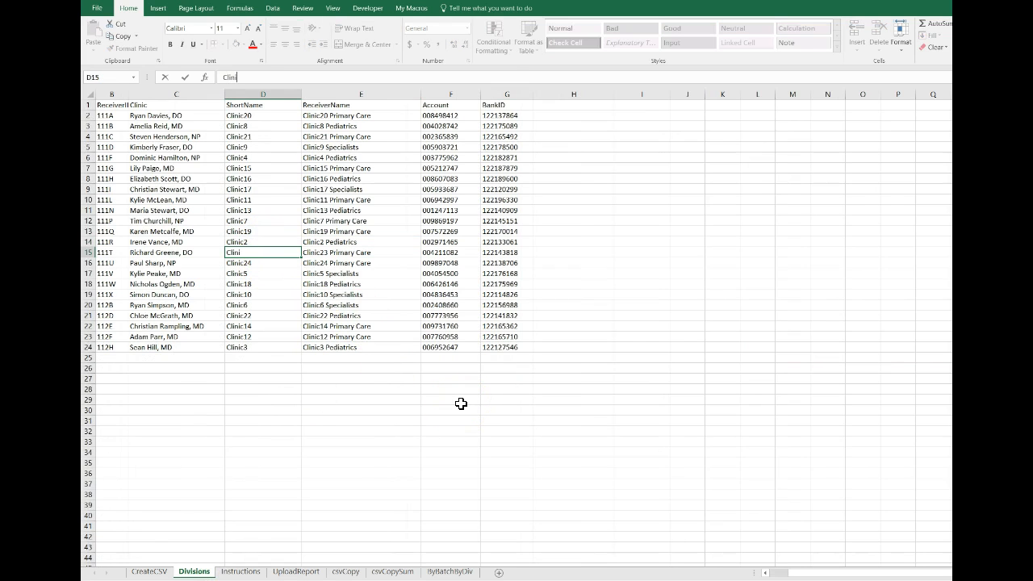
{"action": "type", "text": "c23"}
{"action": "key", "text": "Return"}
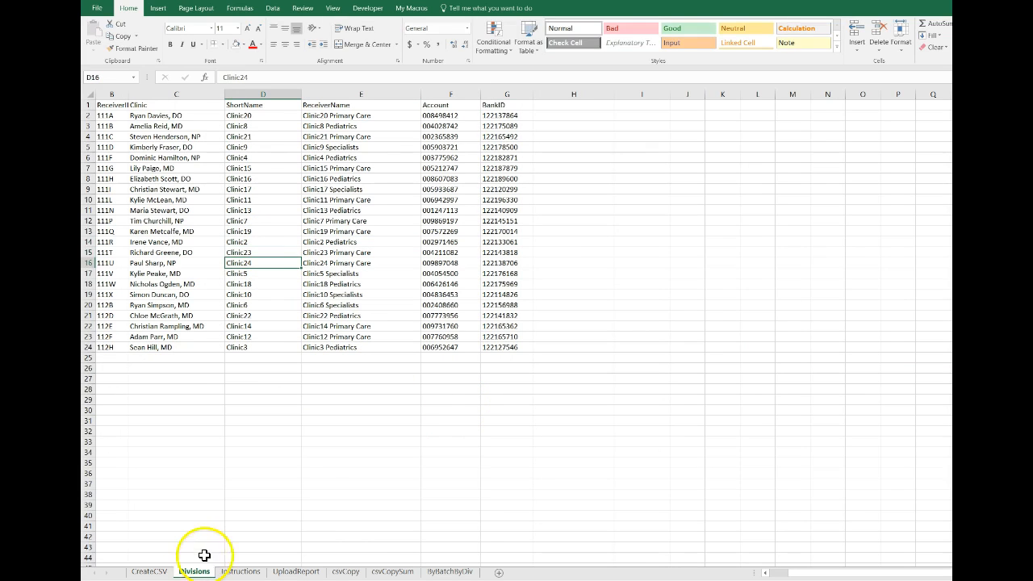
Step: Create the bank upload CSV again from the CreateCSV sheet and dismiss the output message
{"action": "left_click", "coordinate": [149, 570]}
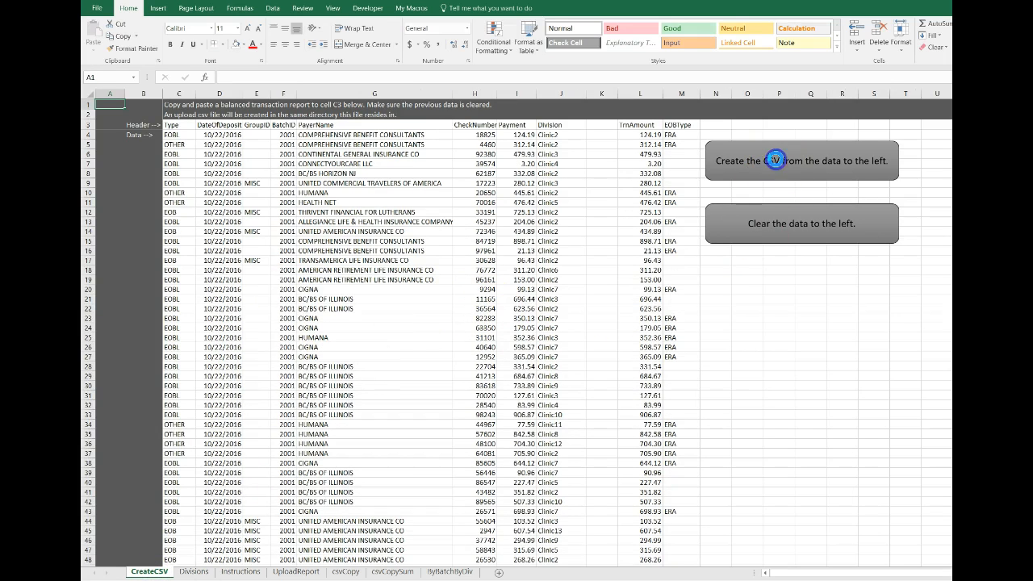
{"action": "left_click", "coordinate": [770, 160]}
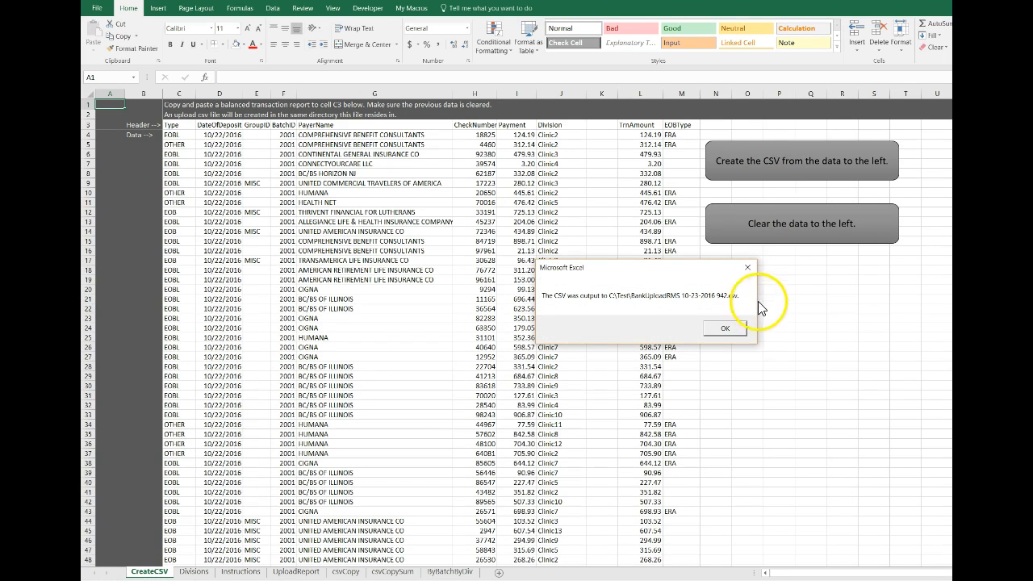
{"action": "left_click", "coordinate": [733, 330]}
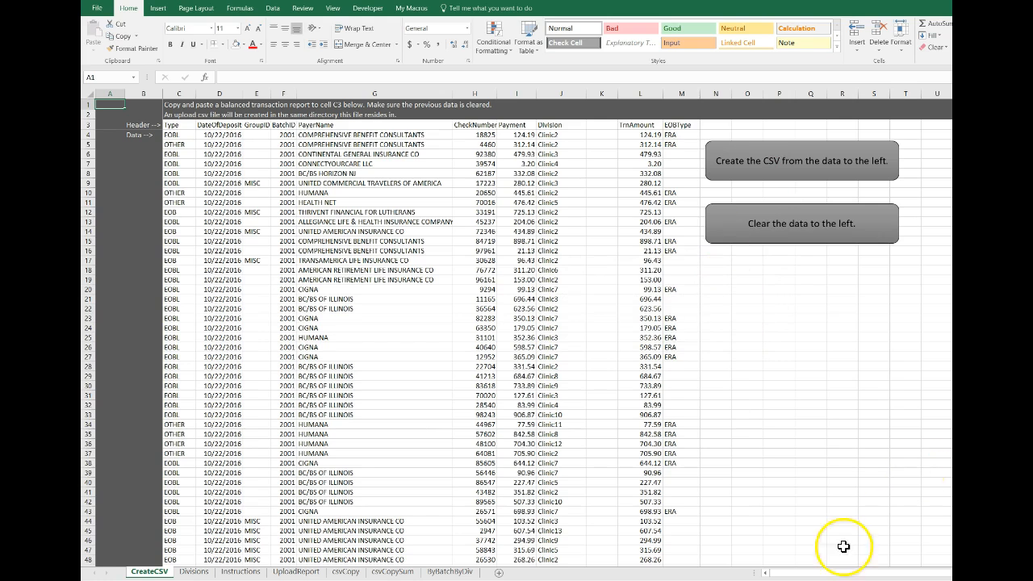
Step: Switch to File Explorer, view BankUploadRMS 10-23-2016 942.csv in Notepad, and close it
{"action": "key", "text": "alt+Tab"}
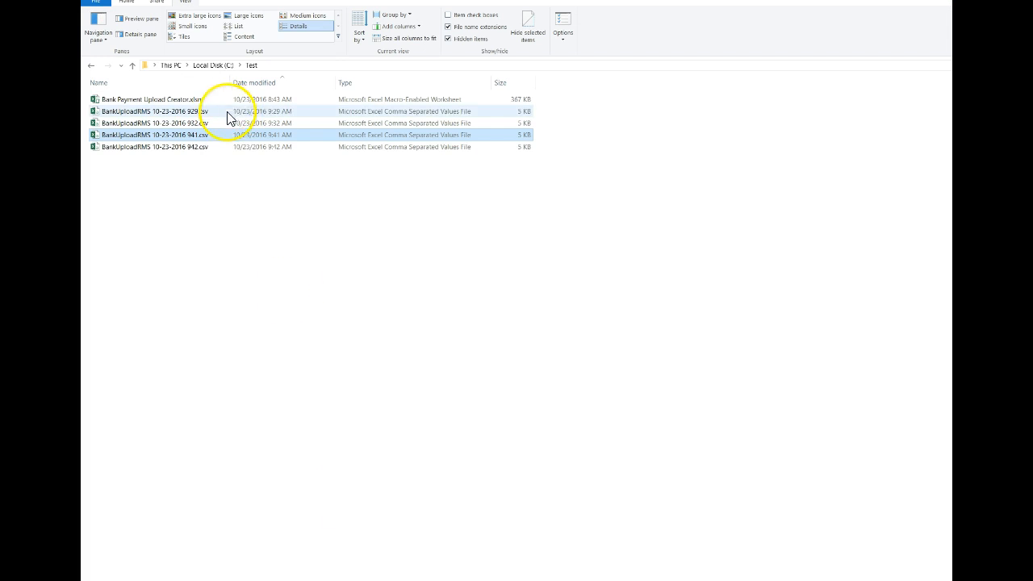
{"action": "right_click", "coordinate": [225, 147]}
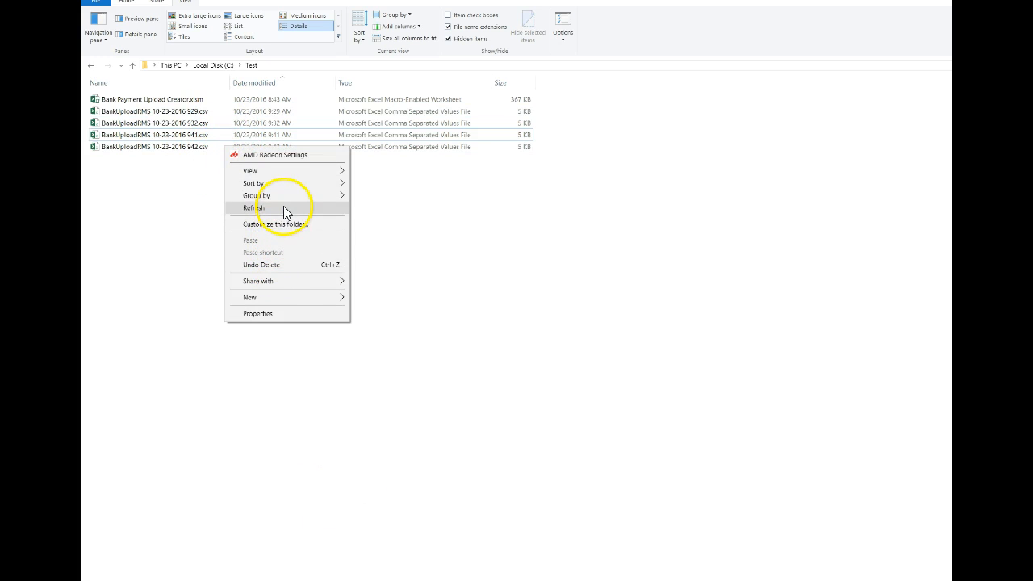
{"action": "left_click", "coordinate": [202, 175]}
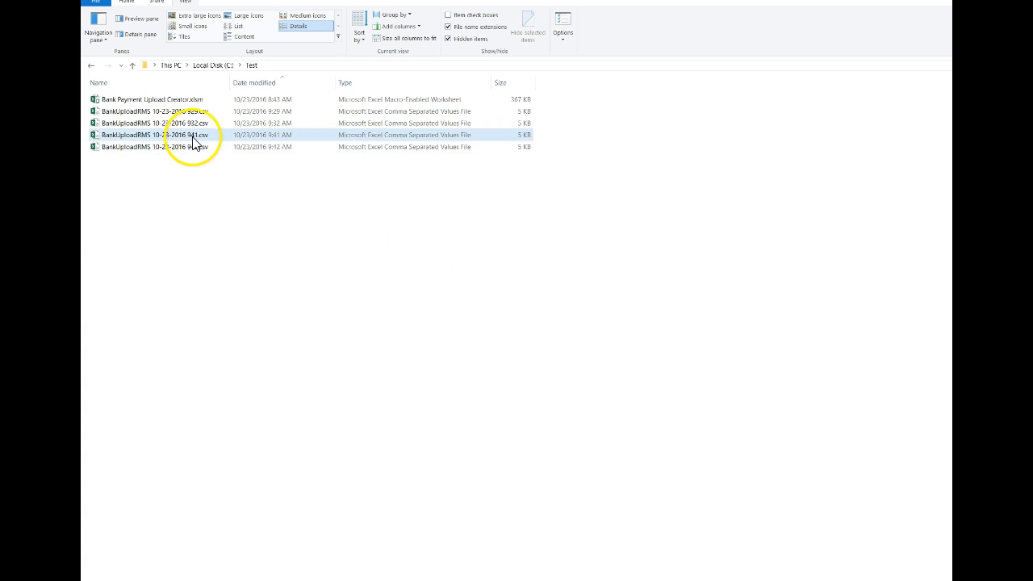
{"action": "right_click", "coordinate": [194, 148]}
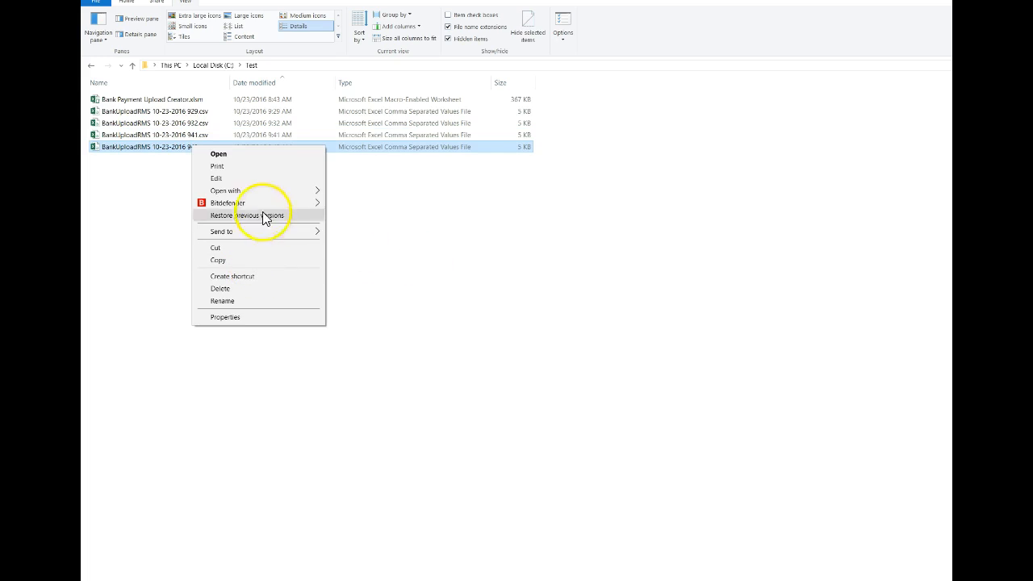
{"action": "mouse_move", "coordinate": [263, 190]}
{"action": "left_click", "coordinate": [342, 207]}
{"action": "scroll", "coordinate": [473, 331], "scroll_direction": "down", "scroll_amount": 2}
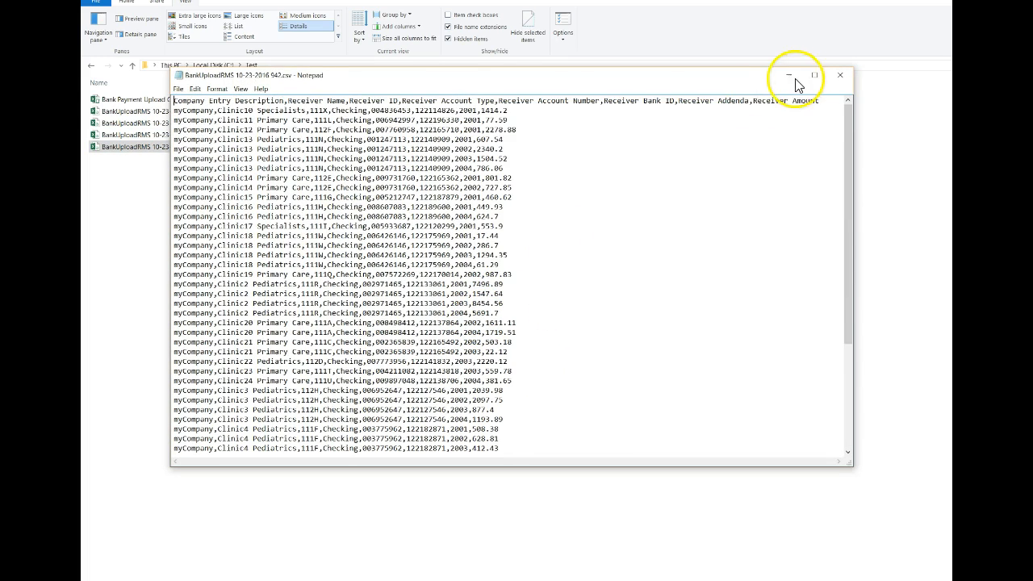
{"action": "left_click", "coordinate": [840, 75]}
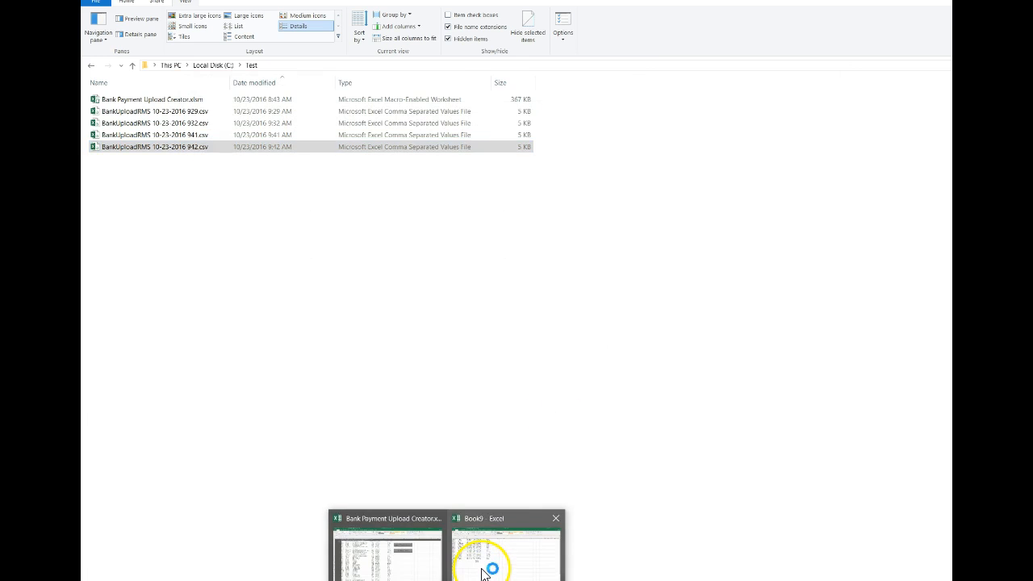
Step: Return to the Bank Payment Upload Creator workbook in Excel and open the ByBatchByDiv sheet
{"action": "left_click", "coordinate": [472, 574]}
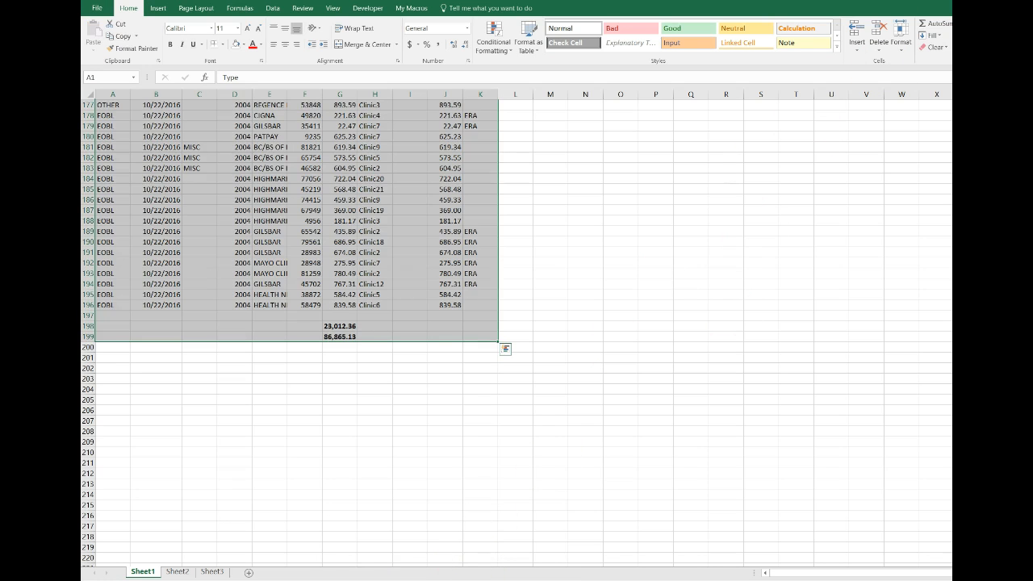
{"action": "left_click", "coordinate": [448, 578]}
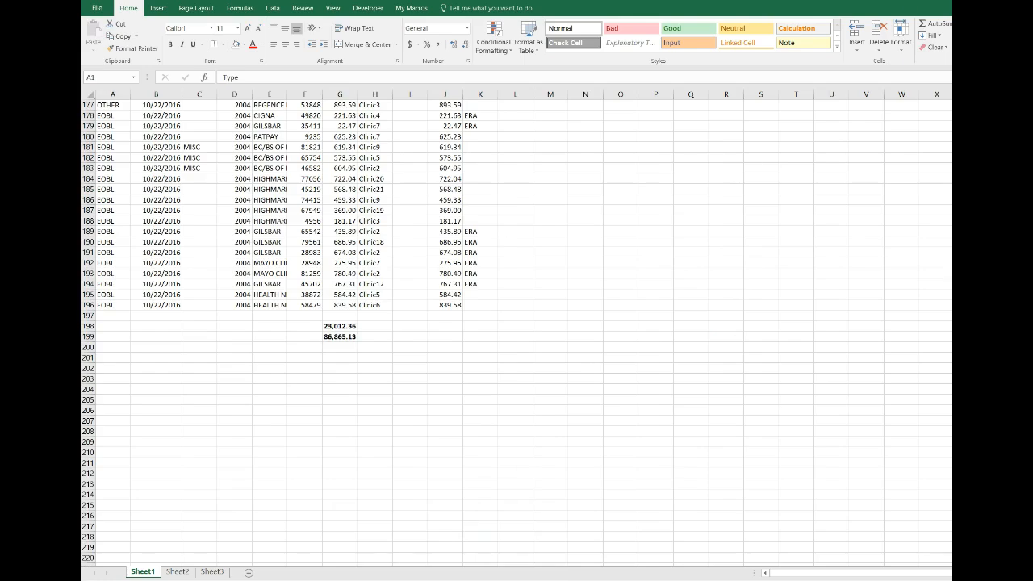
{"action": "left_click", "coordinate": [416, 565]}
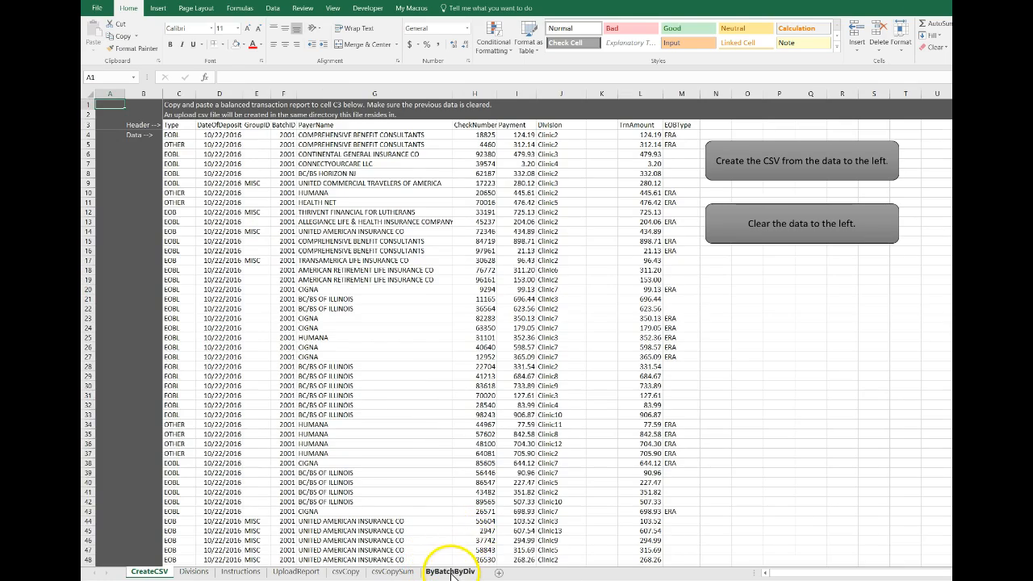
{"action": "left_click", "coordinate": [450, 572]}
{"action": "left_click", "coordinate": [480, 305]}
{"action": "scroll", "coordinate": [472, 312], "scroll_direction": "down", "scroll_amount": 1}
{"action": "scroll", "coordinate": [449, 296], "scroll_direction": "up", "scroll_amount": 1}
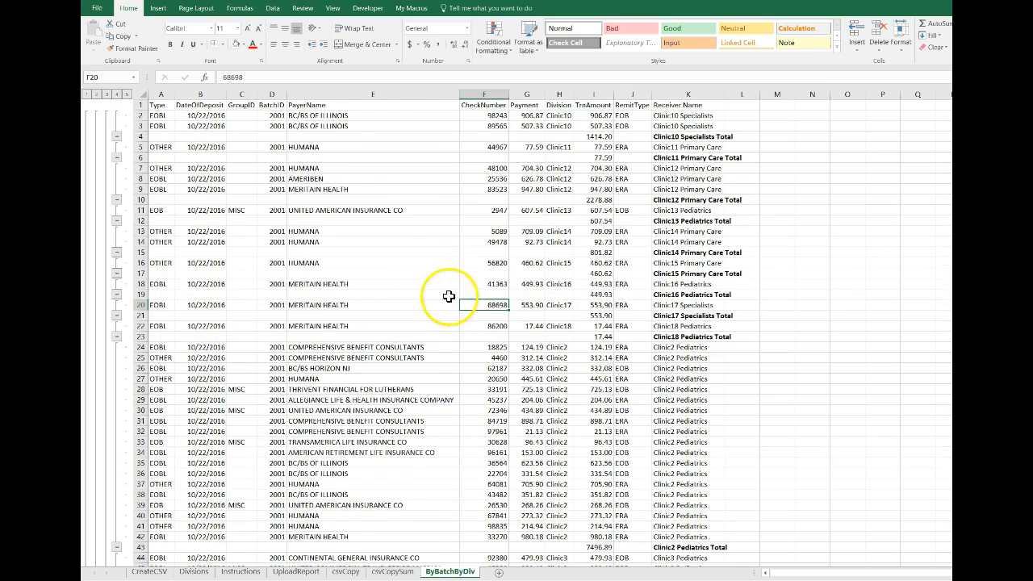
Step: Examine the ByBatchByDiv transactions and their receiver subtotals, starting with the Clinic10 Specialists rows
{"action": "left_click", "coordinate": [158, 121]}
{"action": "left_click_drag", "start_coordinate": [158, 120], "coordinate": [718, 132]}
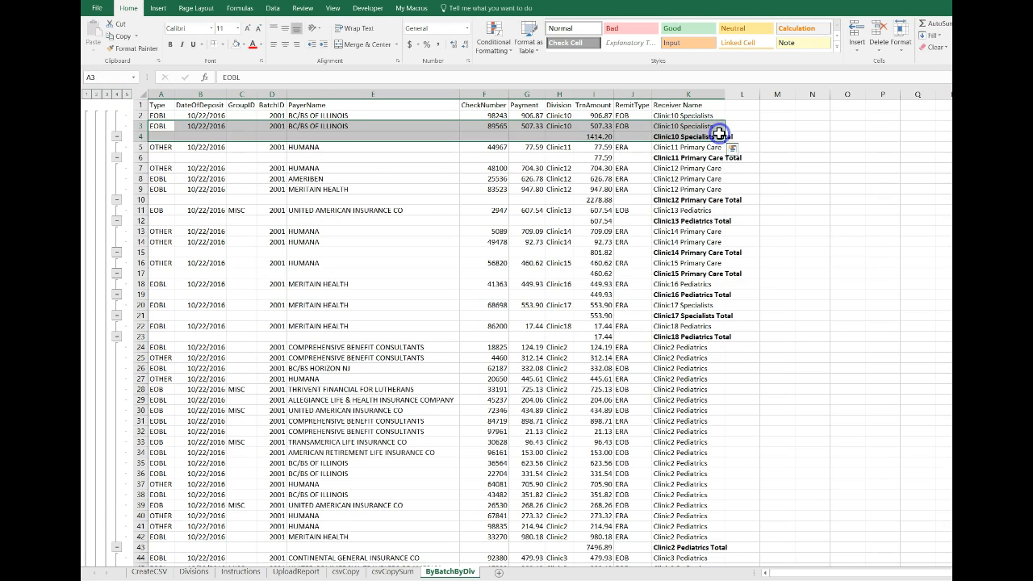
{"action": "left_click", "coordinate": [717, 117]}
{"action": "left_click_drag", "start_coordinate": [155, 113], "coordinate": [693, 127]}
{"action": "left_click", "coordinate": [602, 176]}
{"action": "left_click", "coordinate": [483, 181]}
{"action": "left_click", "coordinate": [520, 420]}
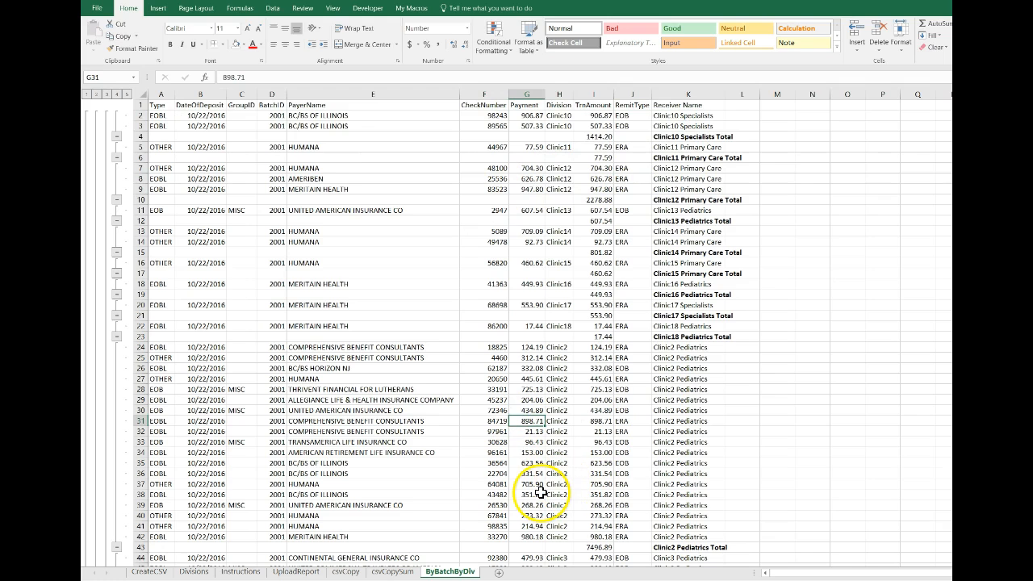
Step: Delete the UploadReport, csvCopy, csvCopySum and ByBatchByDiv sheets together
{"action": "left_click", "coordinate": [297, 571]}
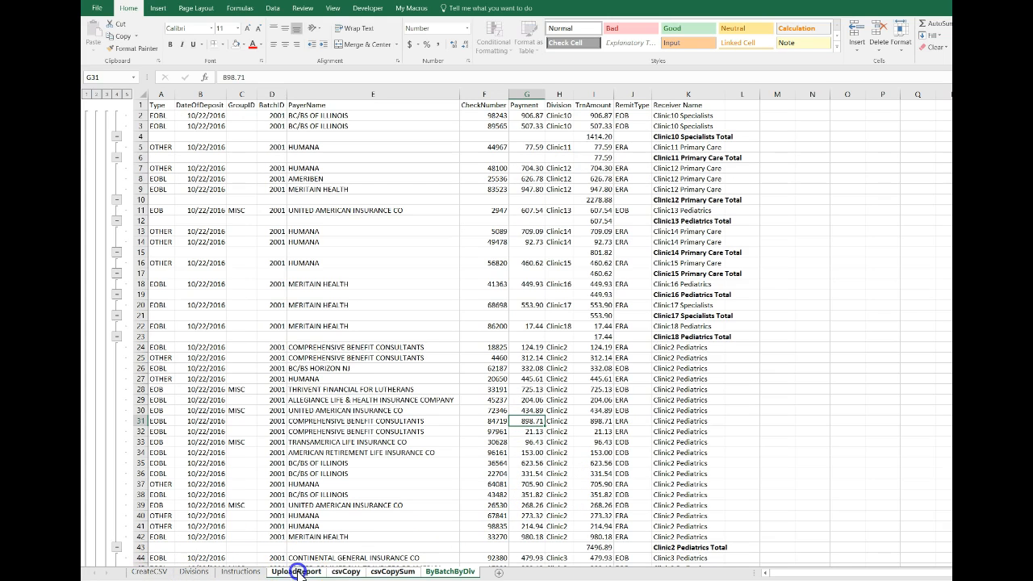
{"action": "right_click", "coordinate": [442, 573]}
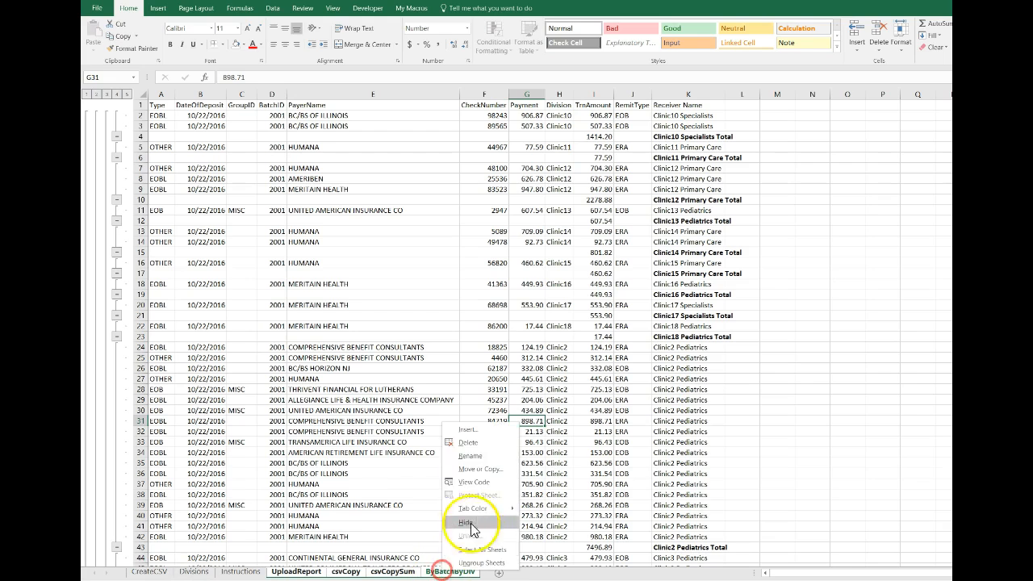
{"action": "left_click", "coordinate": [493, 441]}
{"action": "left_click", "coordinate": [624, 321]}
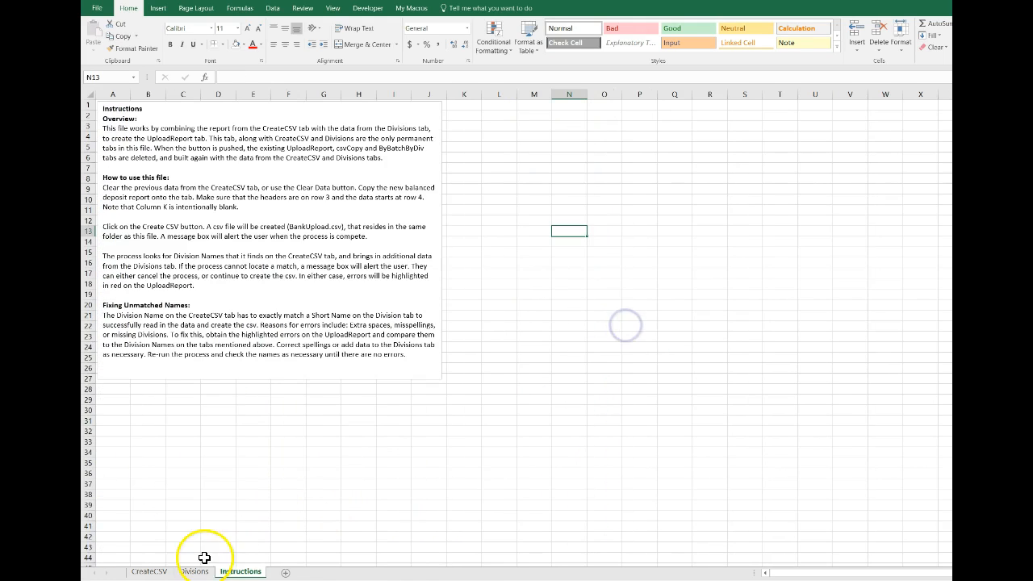
Step: Rebuild the deleted report sheets by running the CSV creation from the CreateCSV sheet, and dismiss the output message
{"action": "left_click", "coordinate": [136, 572]}
{"action": "left_click", "coordinate": [804, 172]}
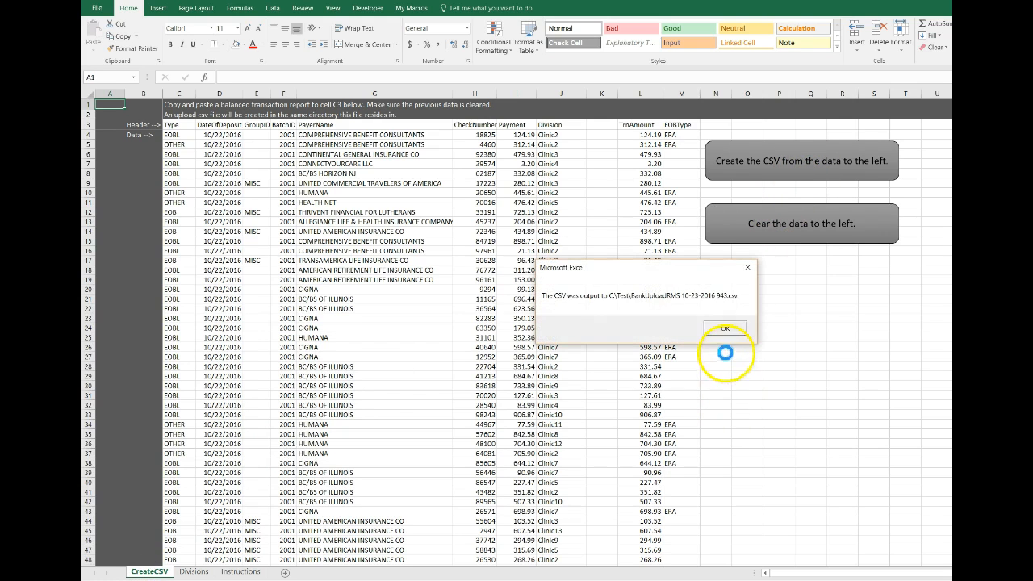
{"action": "left_click", "coordinate": [728, 329]}
{"action": "left_click", "coordinate": [629, 358]}
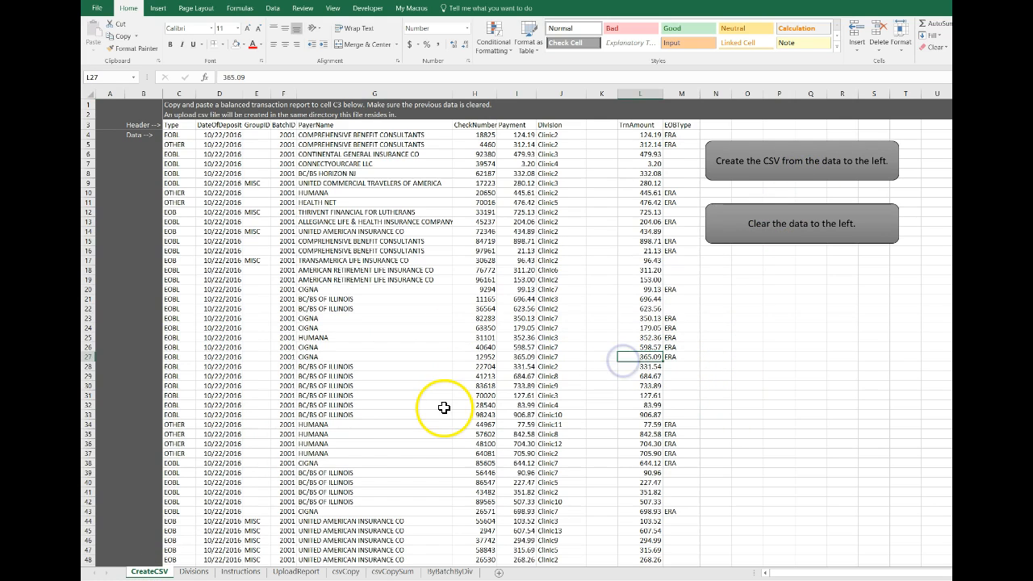